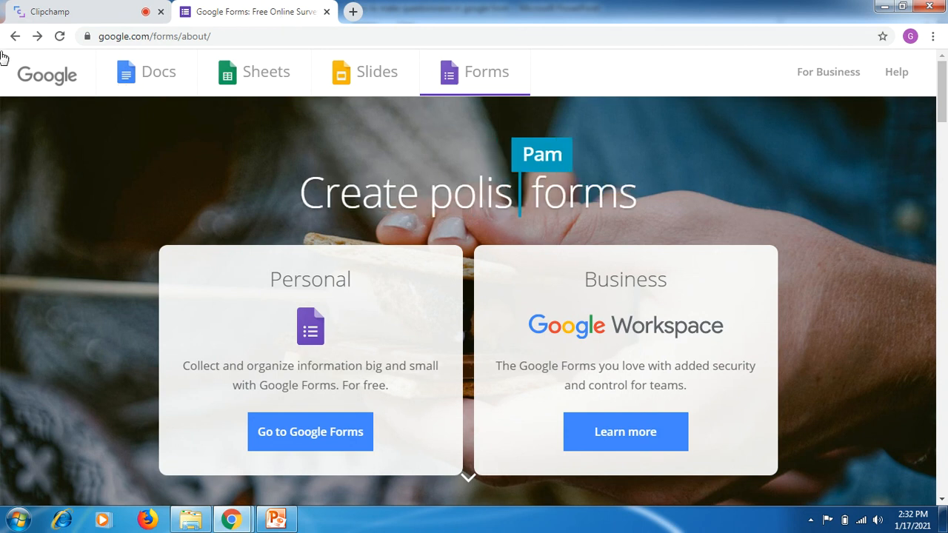
- Reach the personal Google Forms home from the web search results and open the Technology Questionnaire form
click(14, 37)
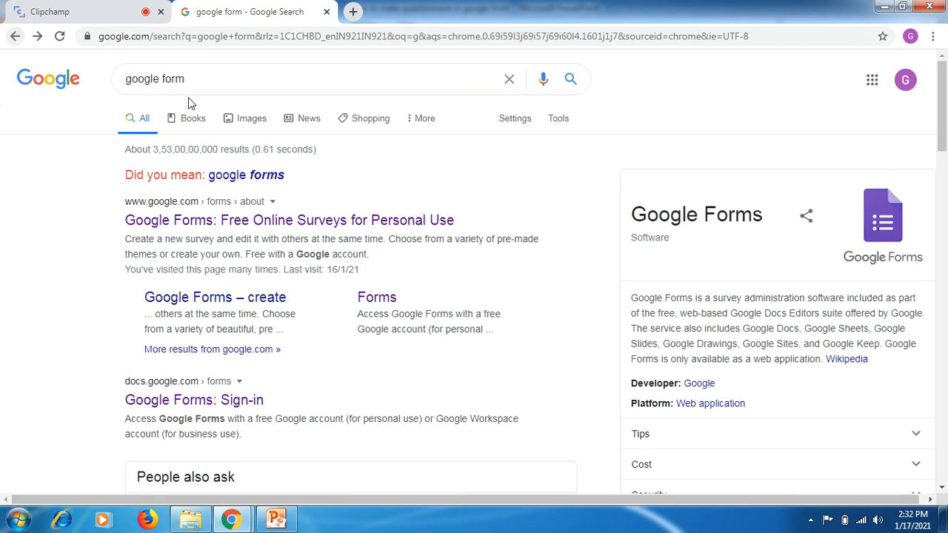
click(245, 221)
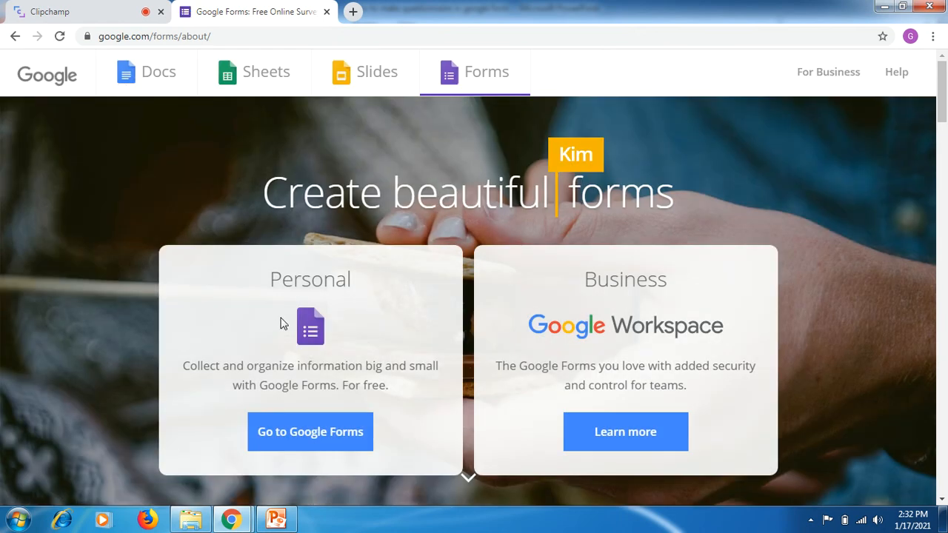
click(298, 442)
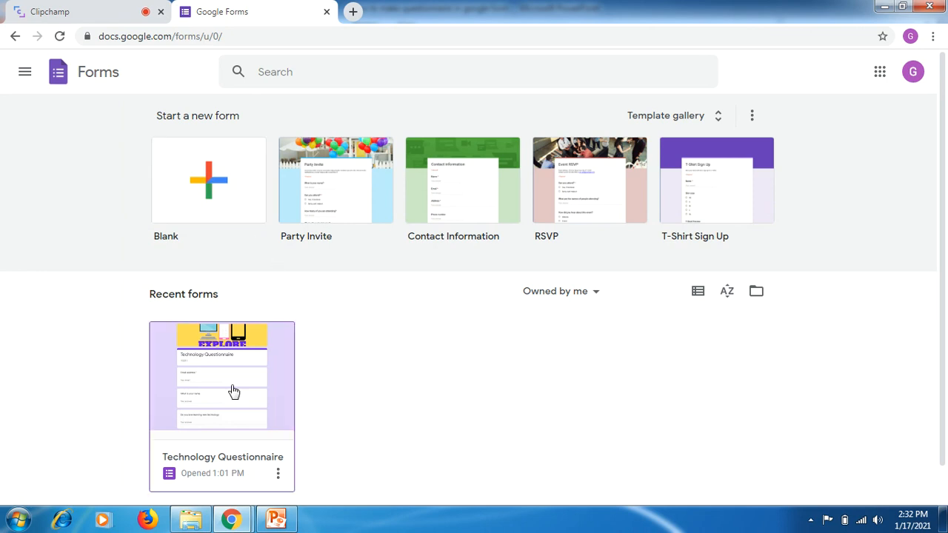
click(207, 414)
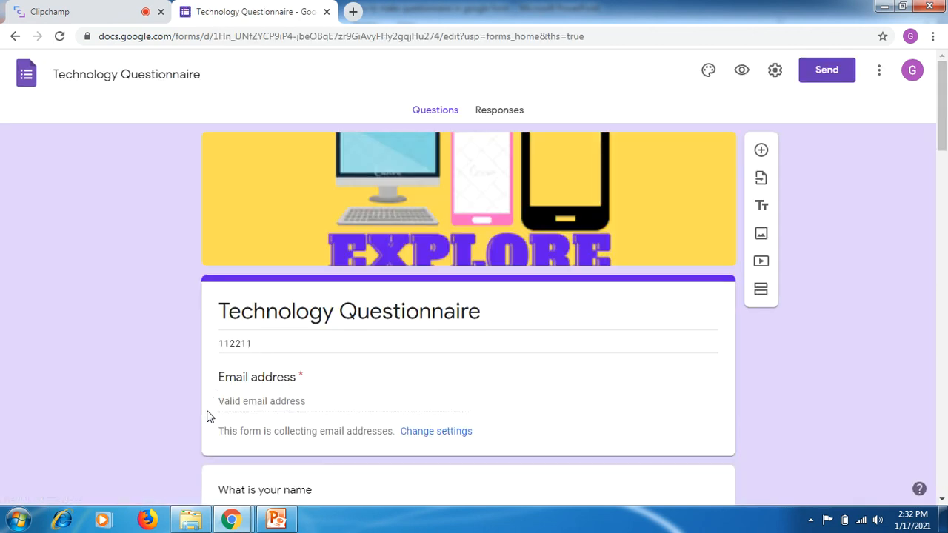
click(185, 75)
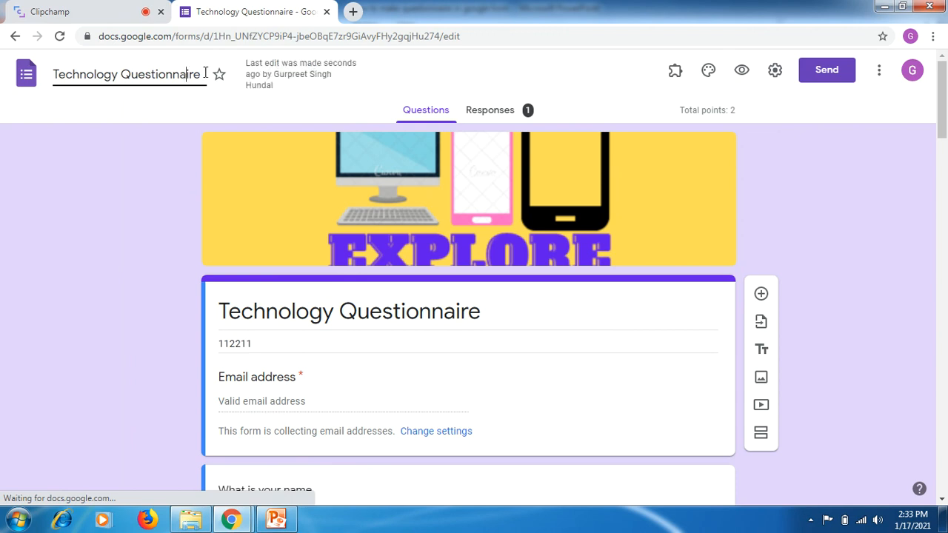
drag(202, 75, 52, 78)
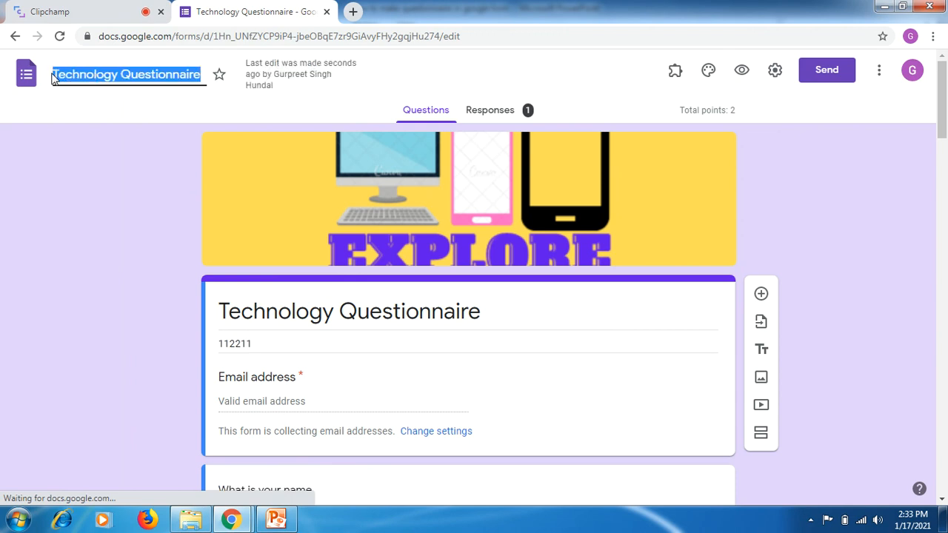
click(122, 124)
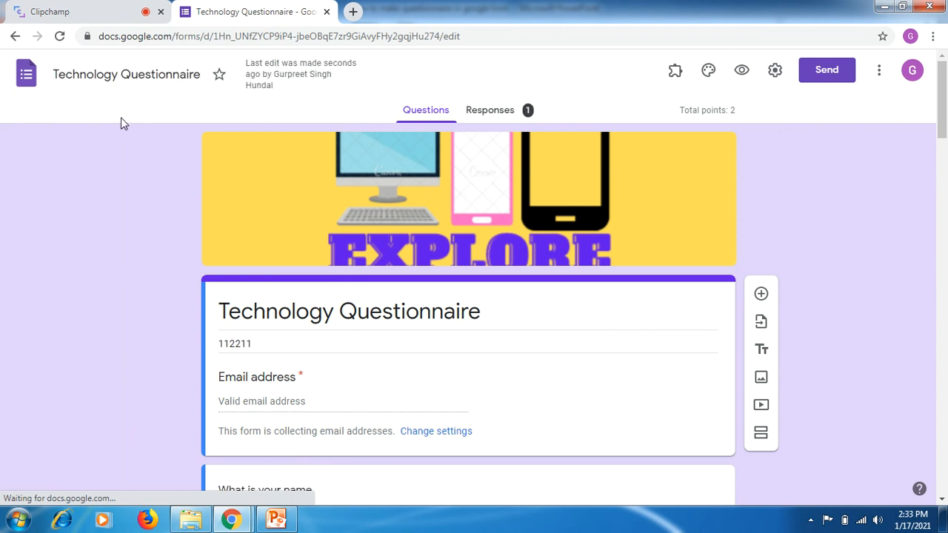
- Turn on Limit to 1 response in the form settings, review the presentation and quiz options, and save the settings
click(775, 72)
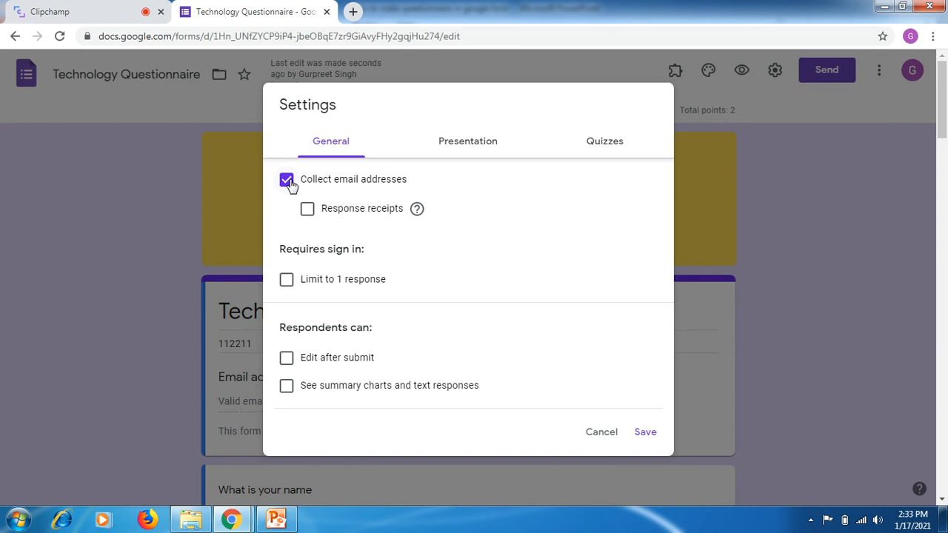
click(286, 280)
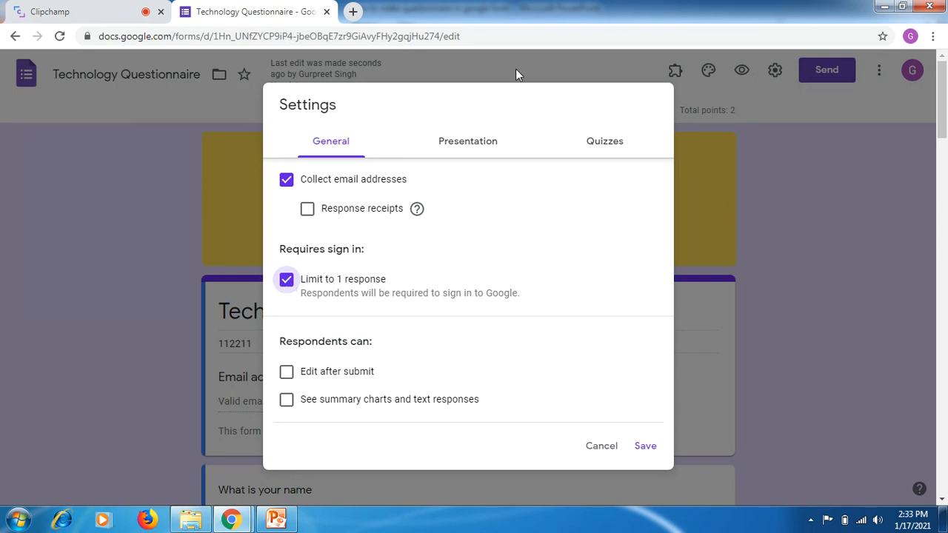
click(463, 142)
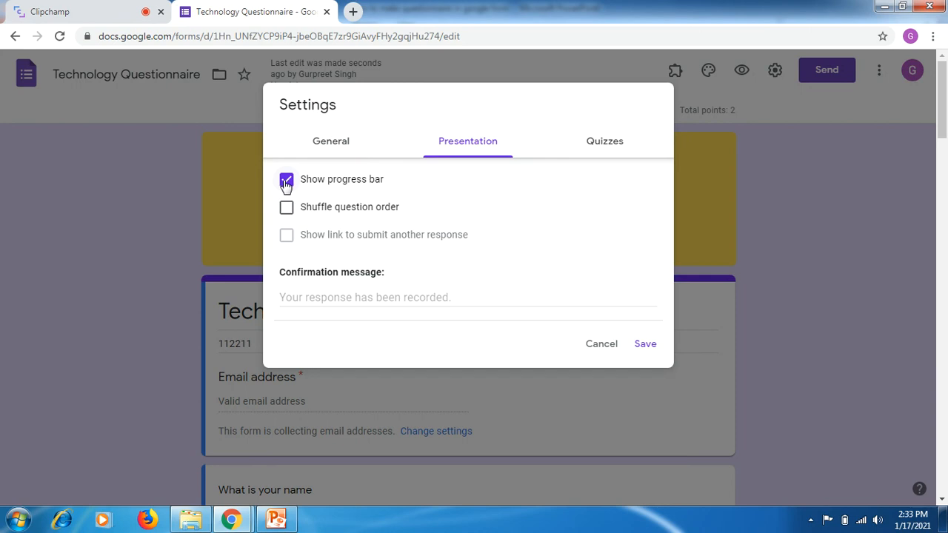
click(607, 145)
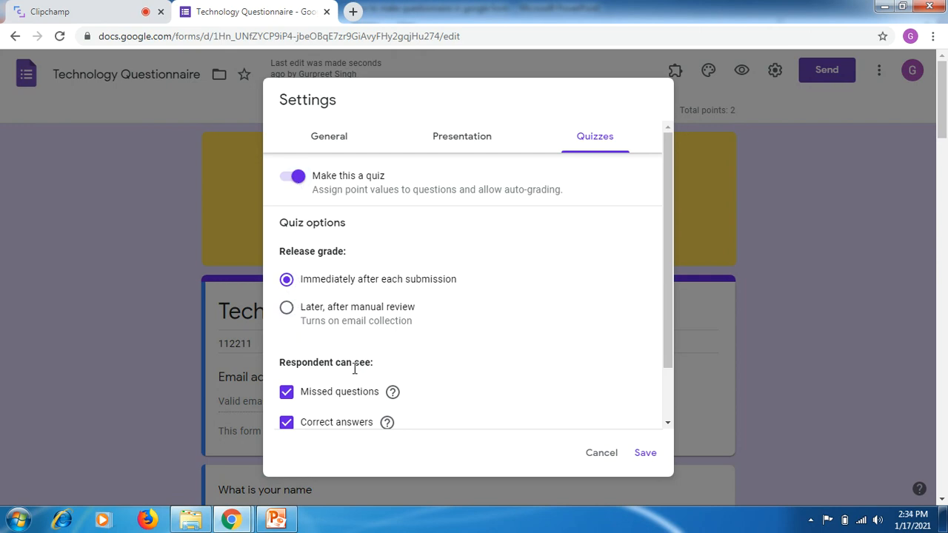
drag(664, 268, 664, 350)
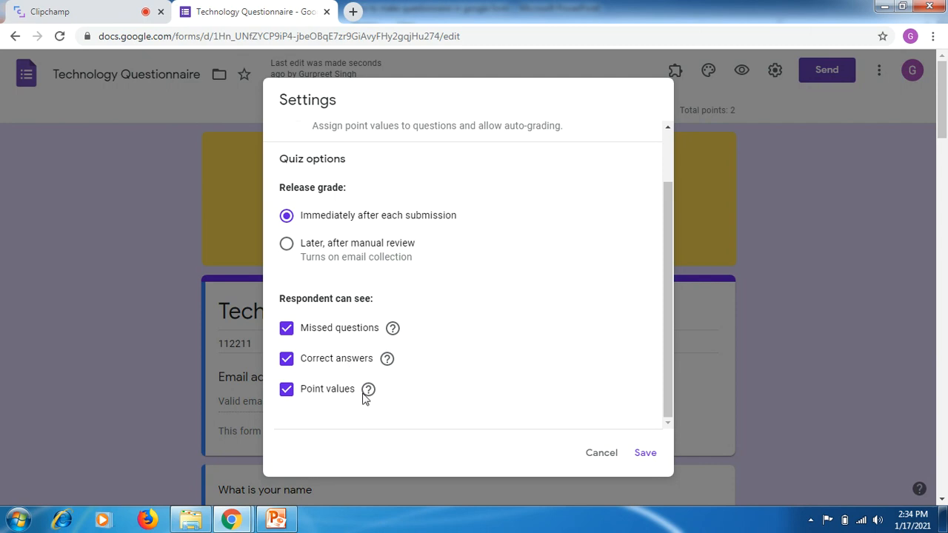
click(647, 453)
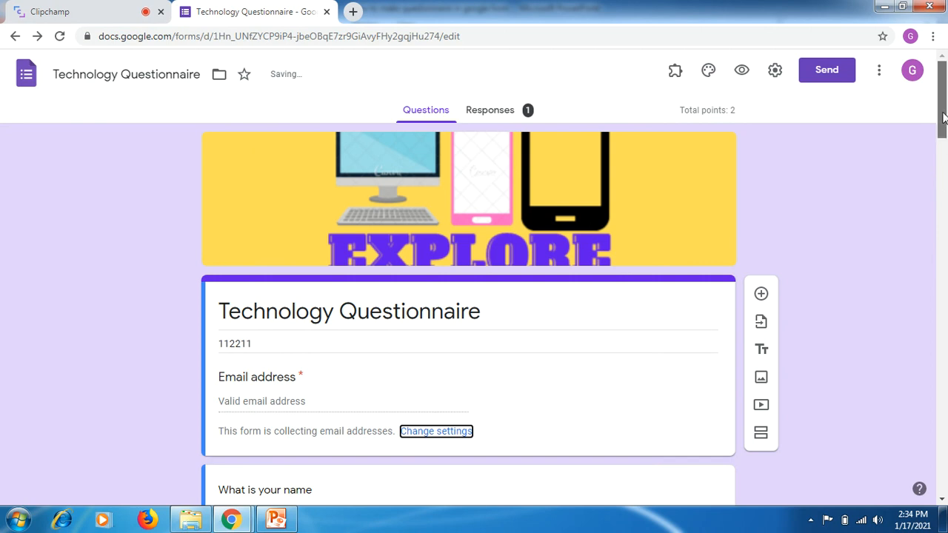
- Replace the form's header image with the uploaded picture 203 from the Downloads folder, moving the crop area upward
click(708, 77)
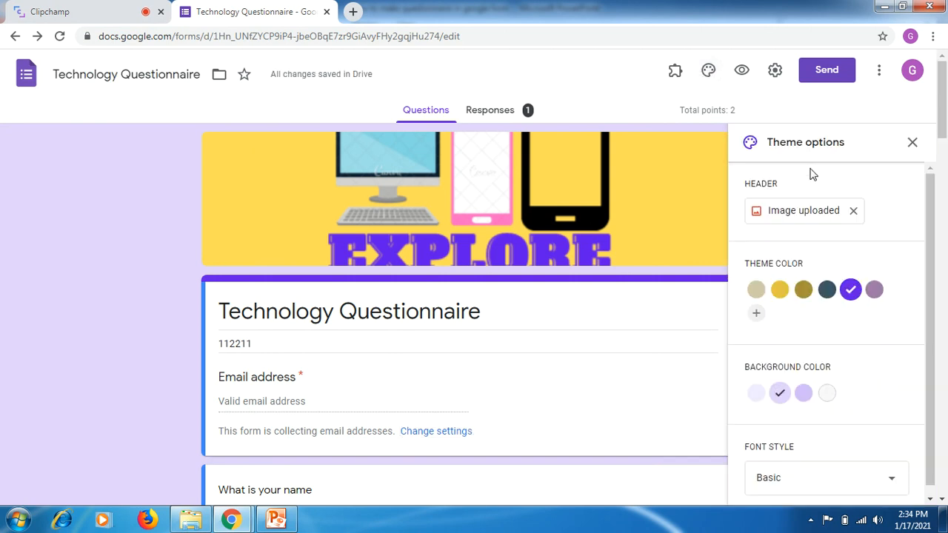
click(855, 213)
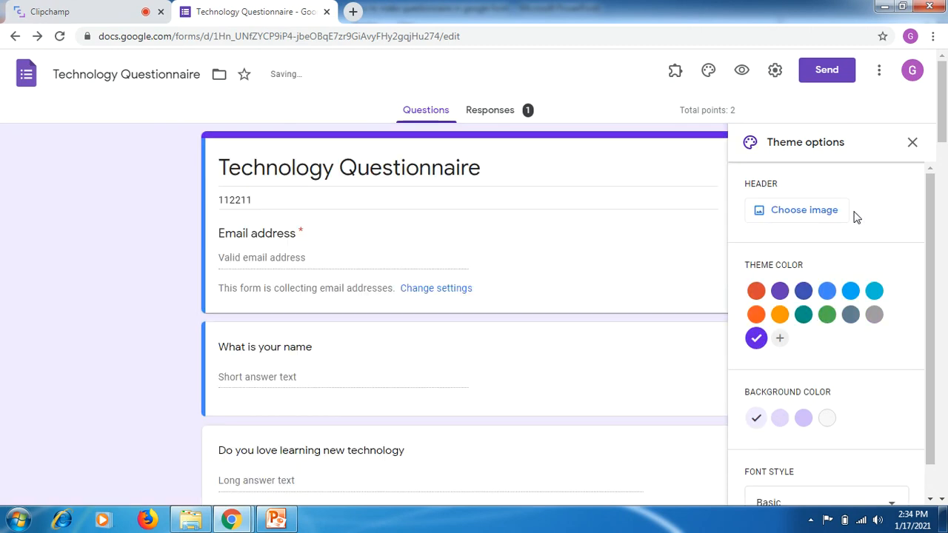
click(807, 211)
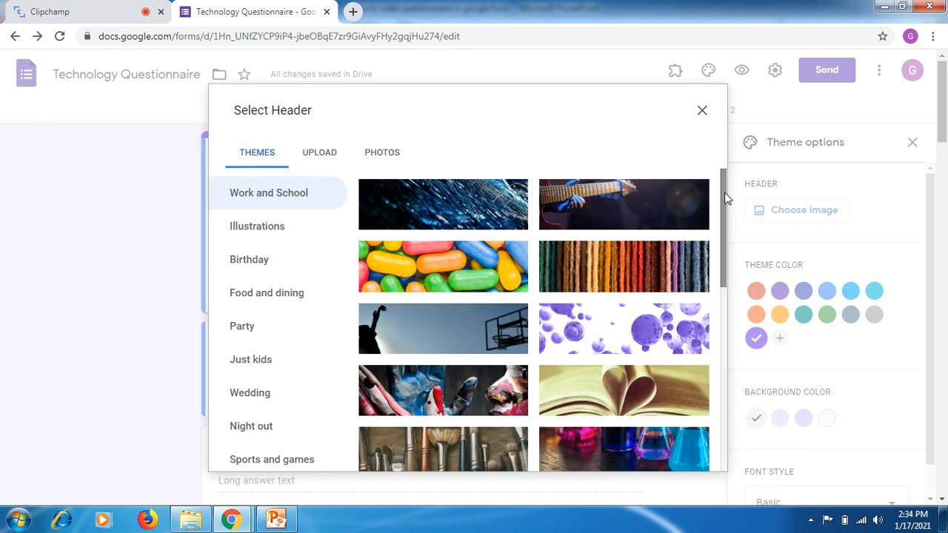
drag(726, 198, 706, 97)
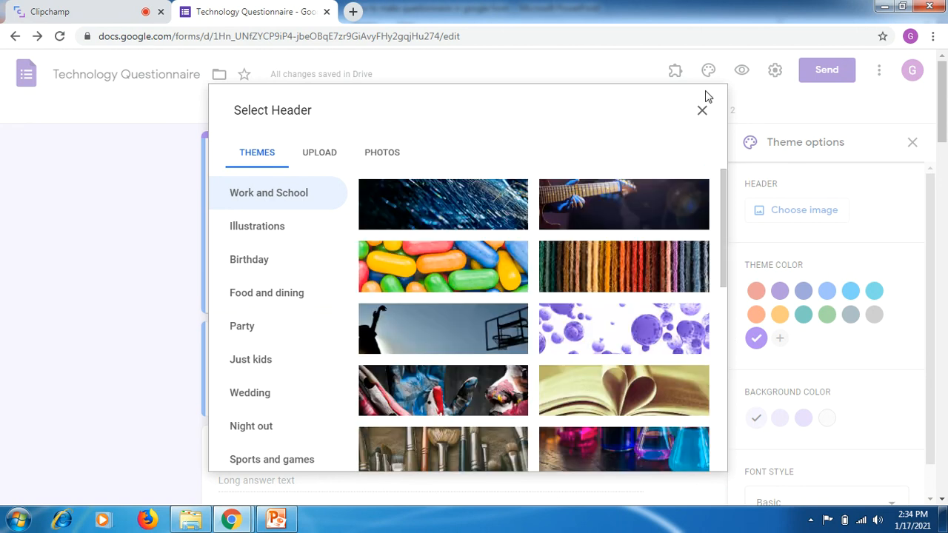
click(327, 152)
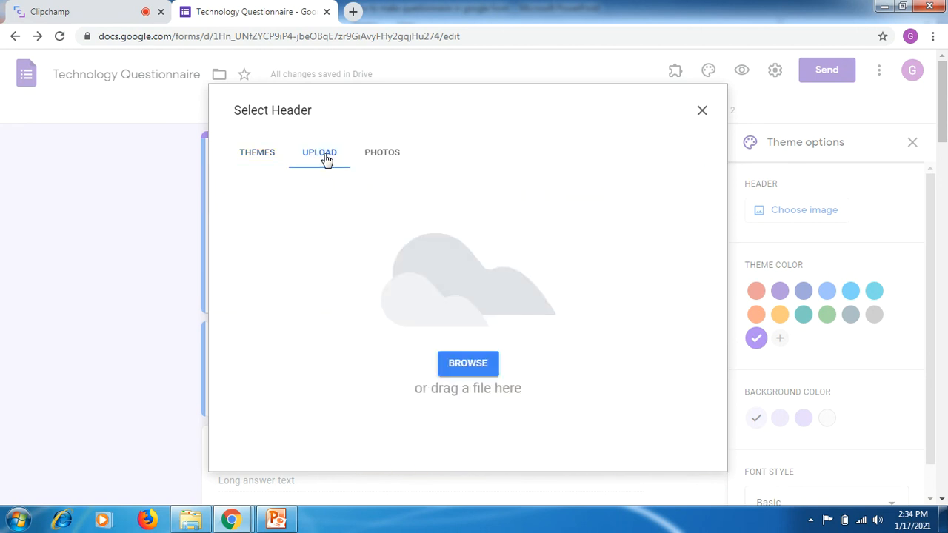
click(471, 364)
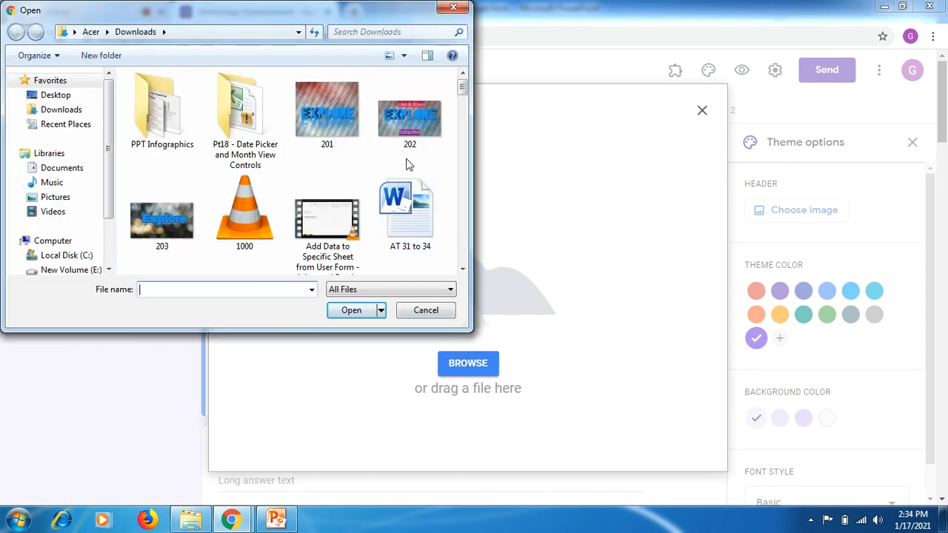
click(169, 216)
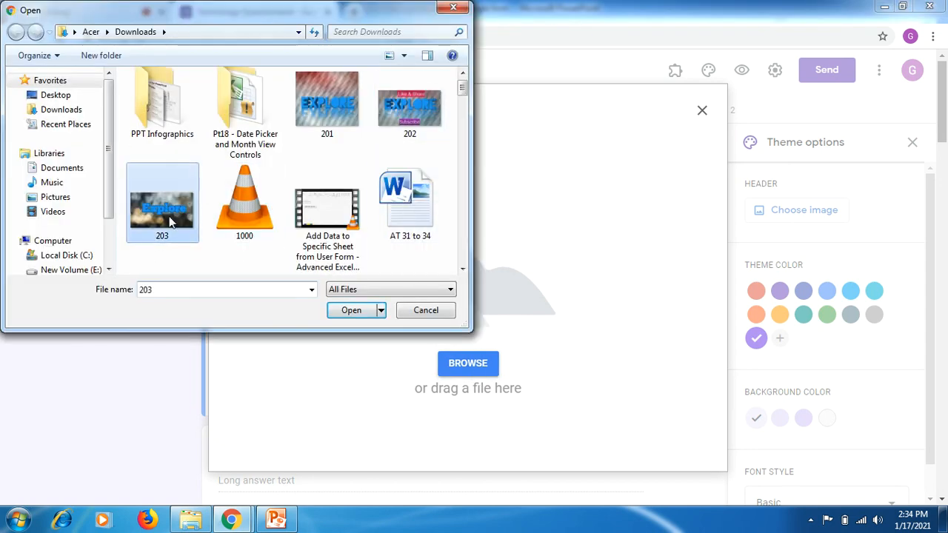
click(352, 312)
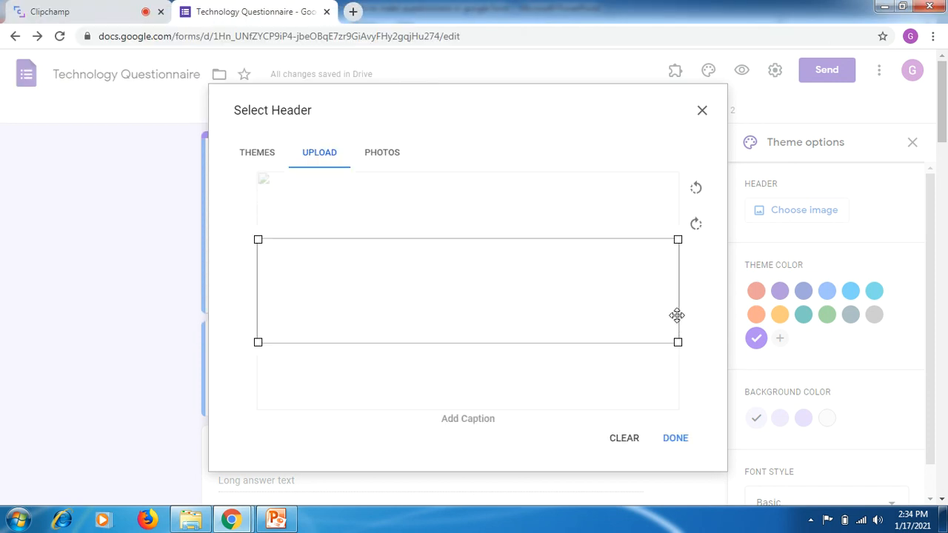
drag(677, 316, 675, 284)
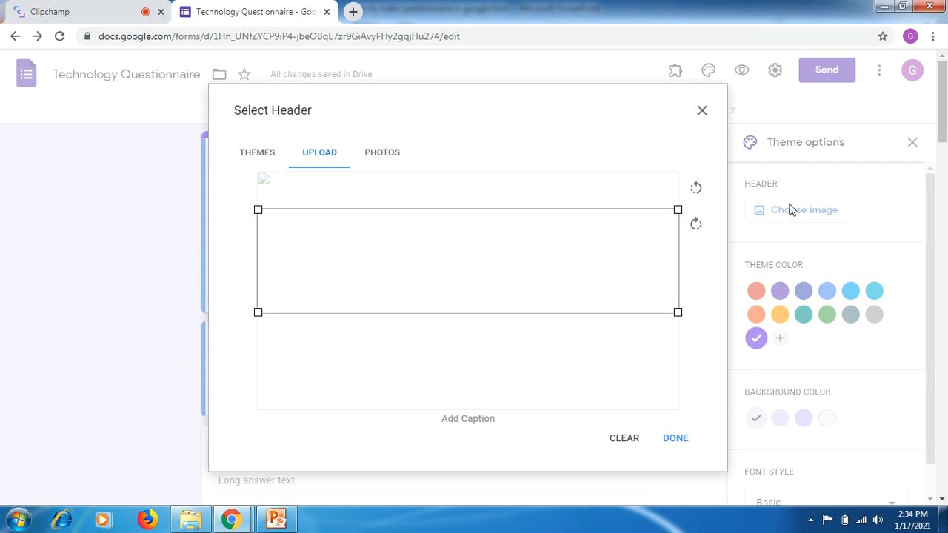
click(672, 441)
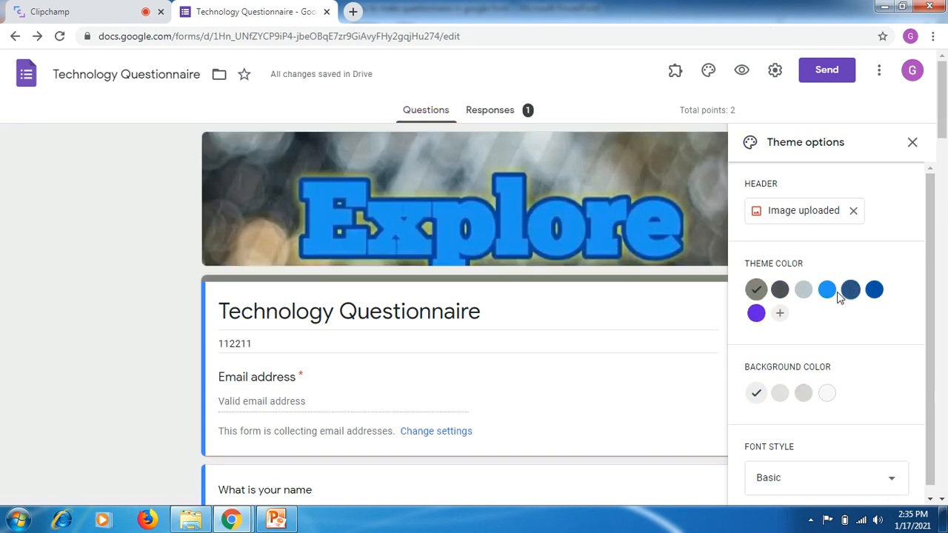
- Set the form's theme color to dark blue and its background to the second-lightest blue-grey shade, and close the theme options
click(846, 293)
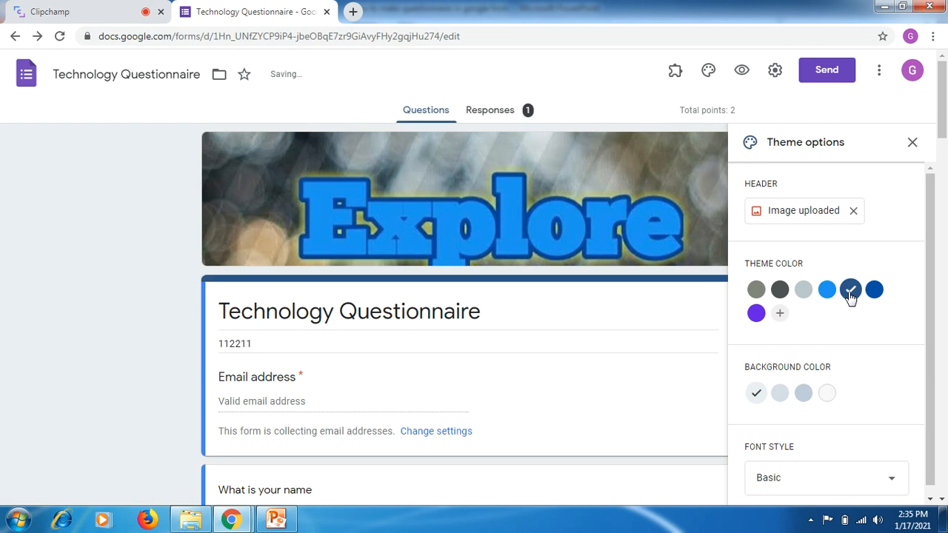
scroll(944, 151, down, 3)
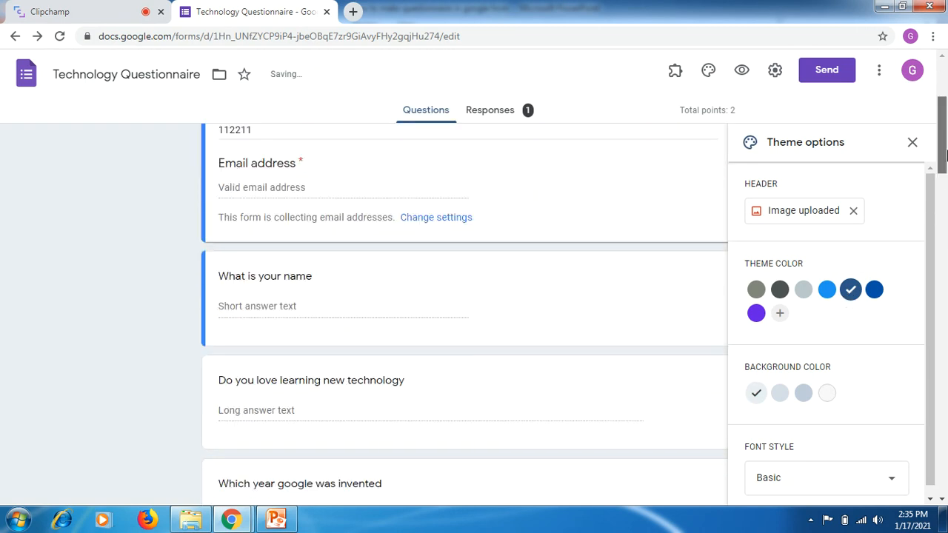
scroll(933, 206, down, 1)
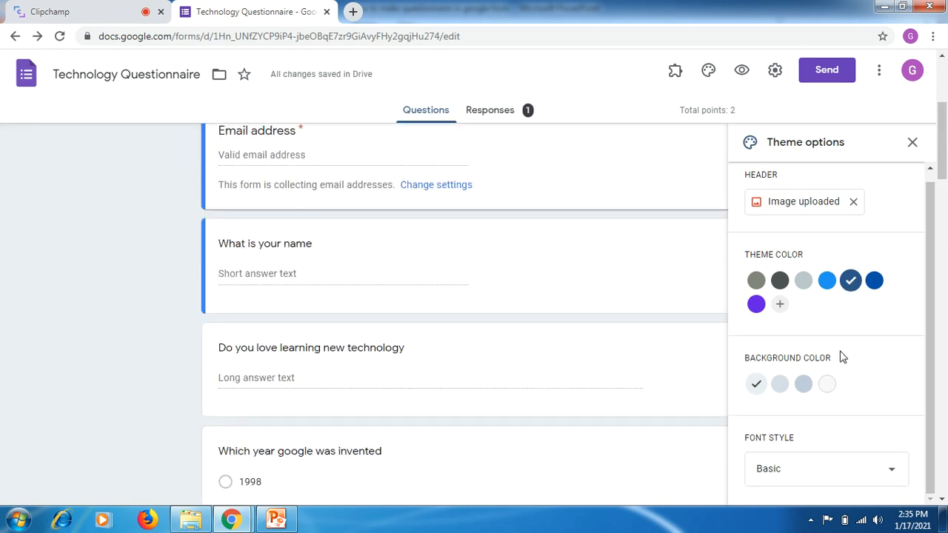
click(779, 385)
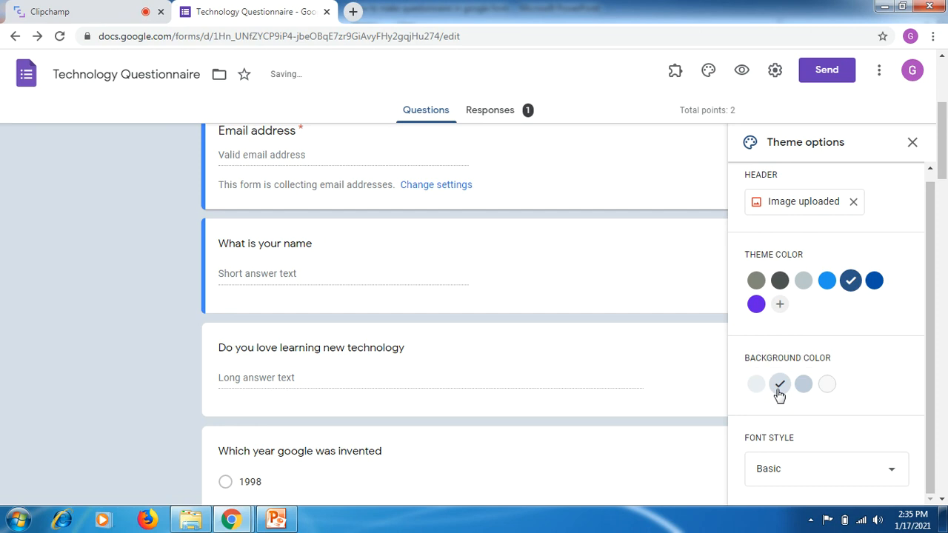
click(886, 475)
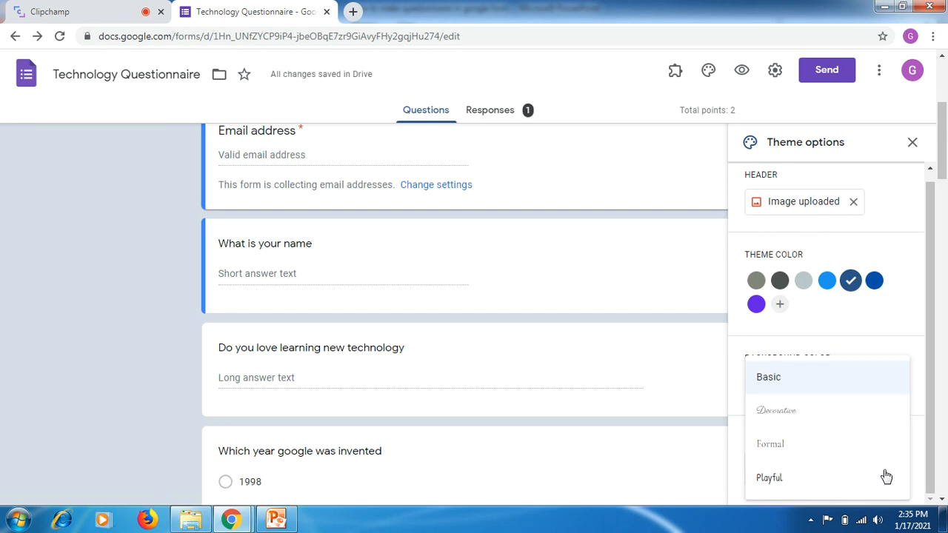
click(889, 320)
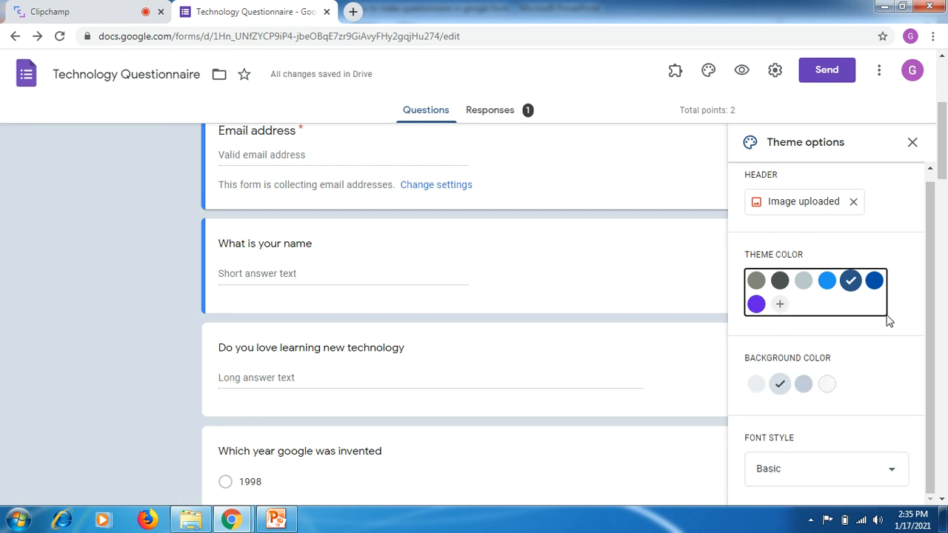
click(912, 143)
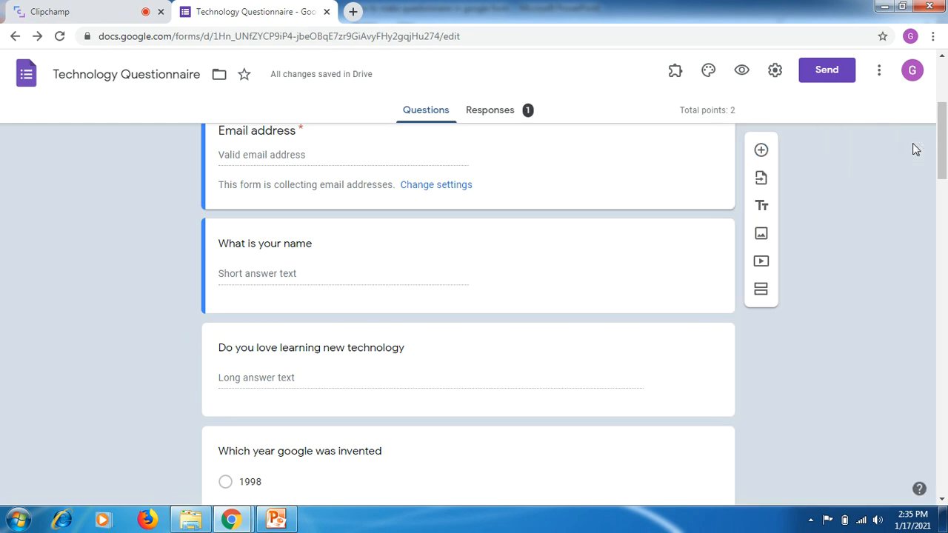
drag(943, 160, 945, 97)
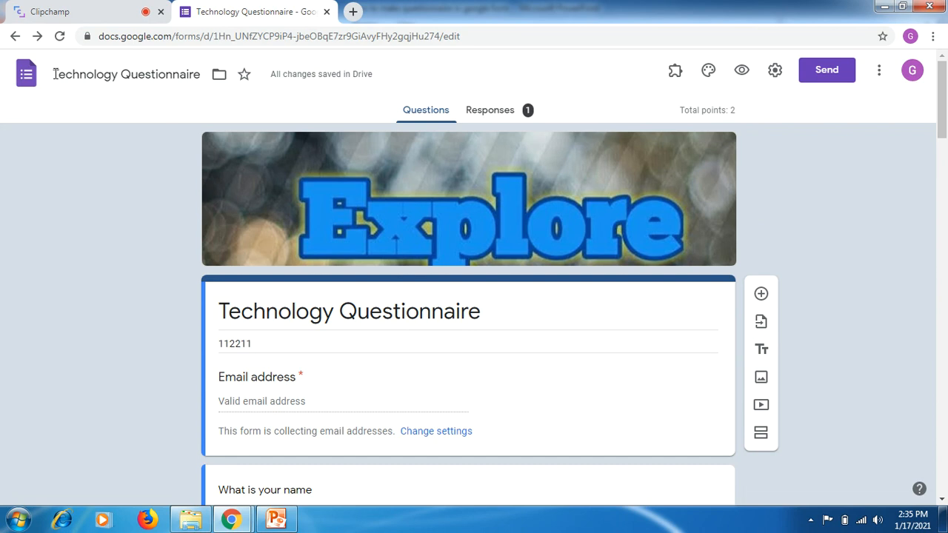
drag(53, 74, 195, 75)
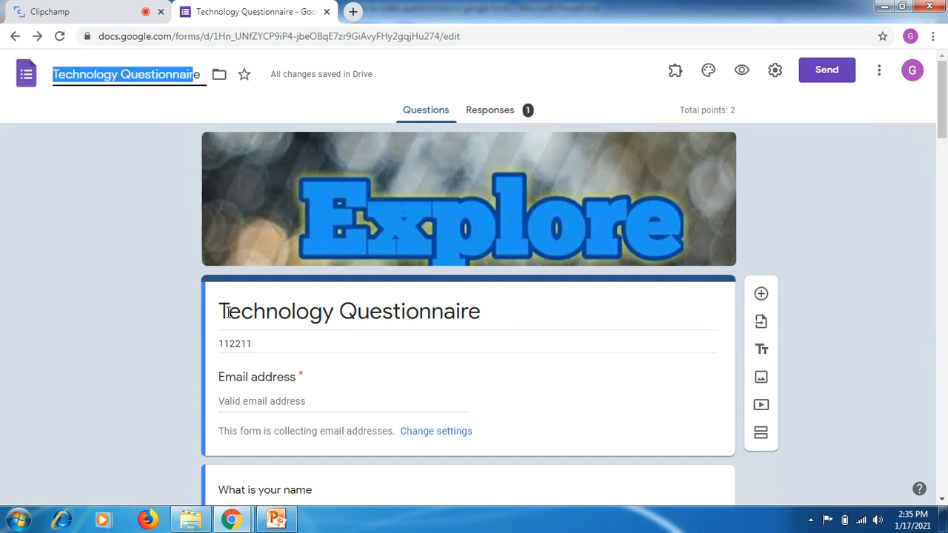
triple_click(297, 323)
triple_click(271, 348)
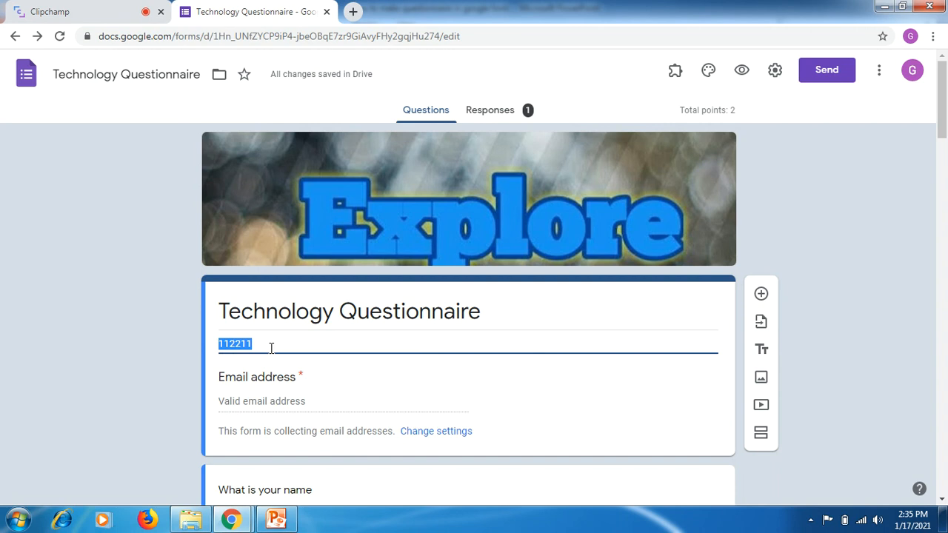
click(284, 401)
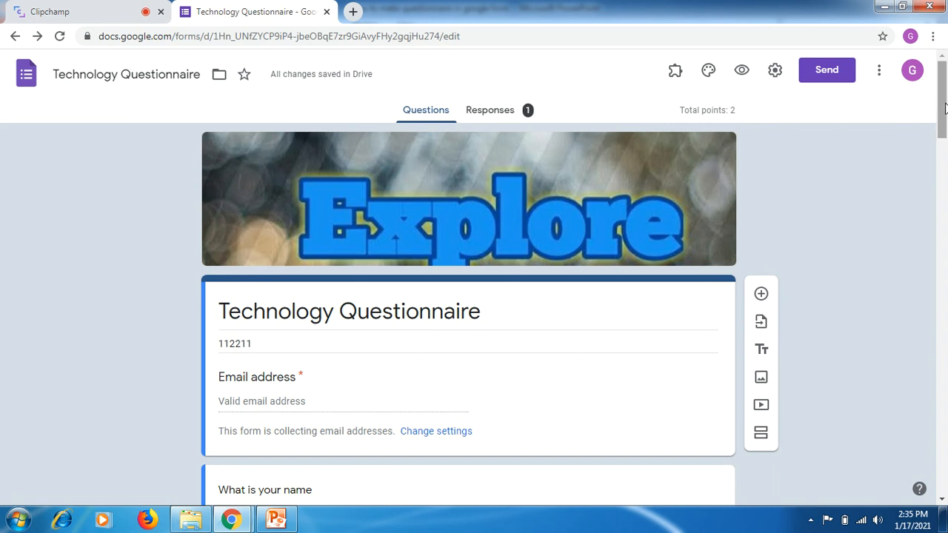
scroll(946, 108, down, 2)
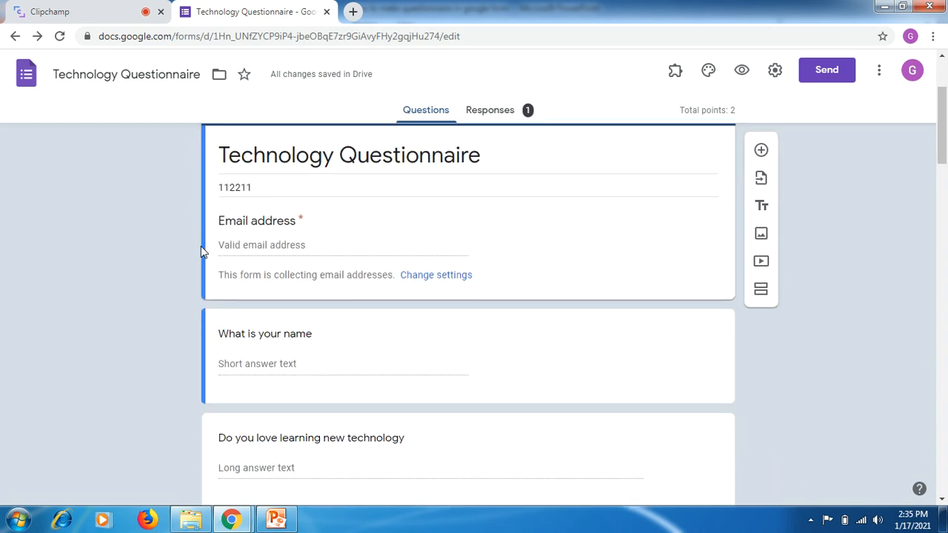
- Add a blank question below the form header, review the available question types, and delete that question
drag(221, 220, 302, 240)
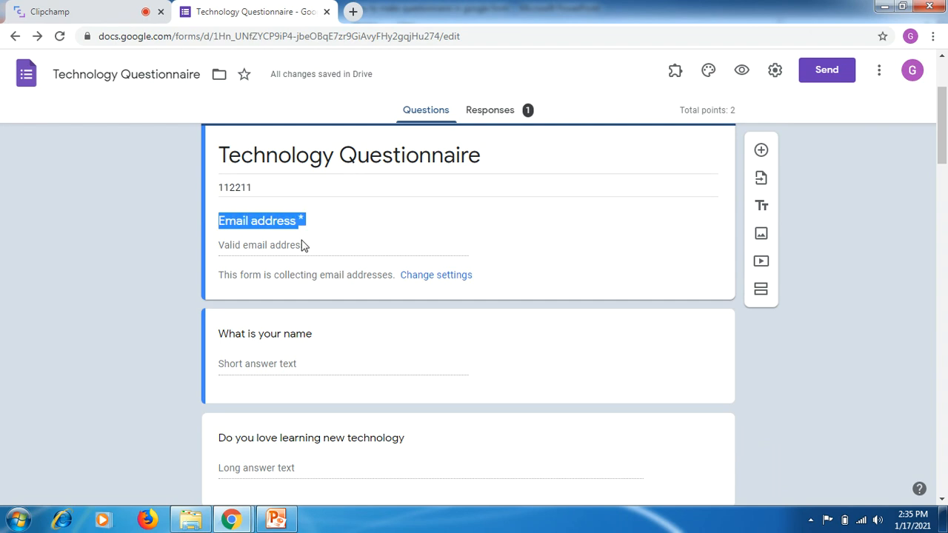
click(611, 257)
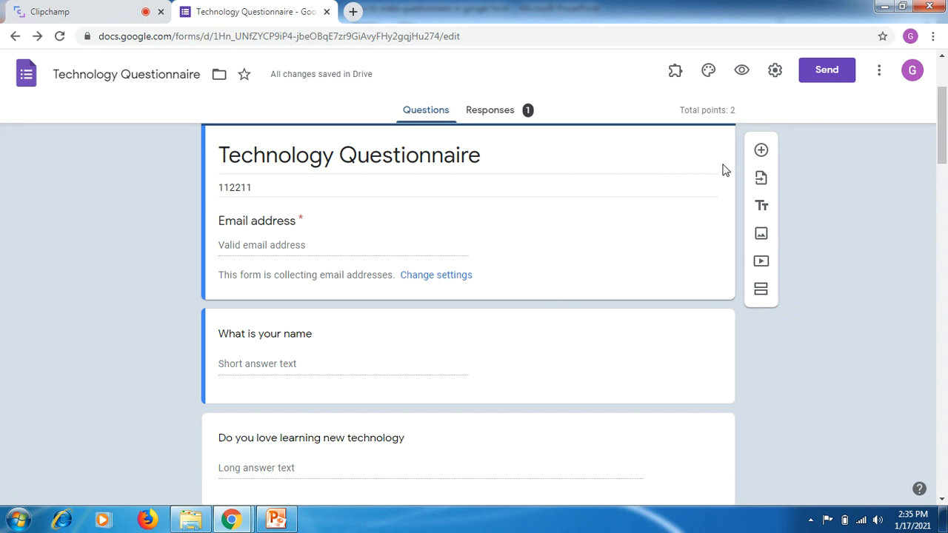
click(761, 152)
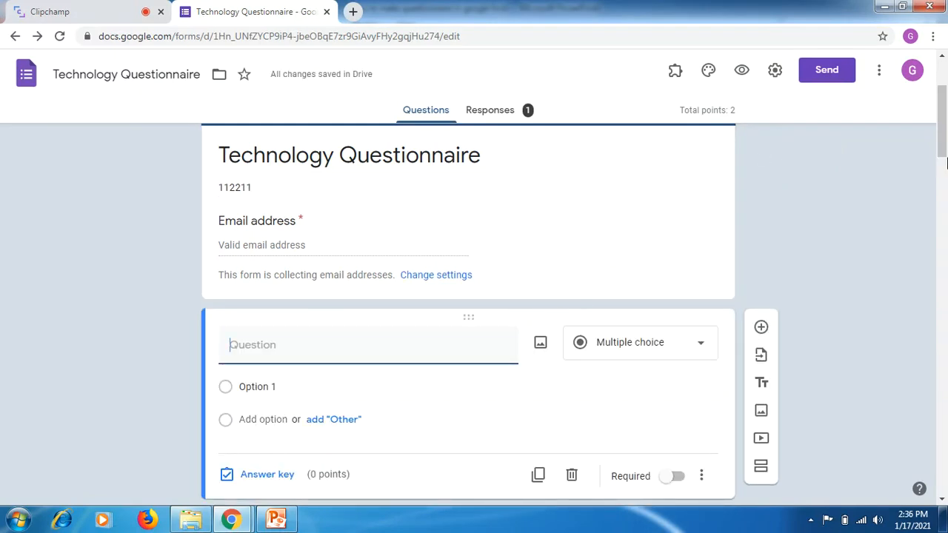
drag(942, 135, 944, 146)
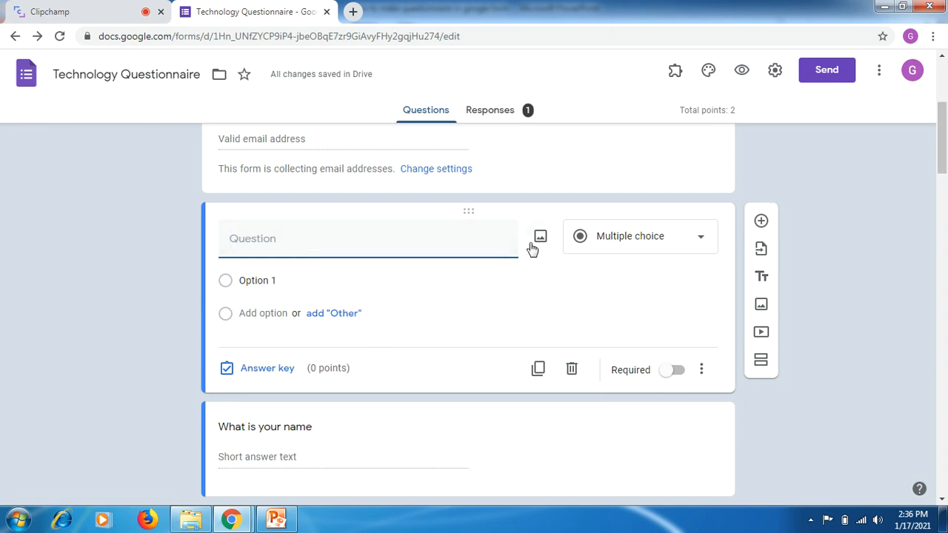
click(664, 241)
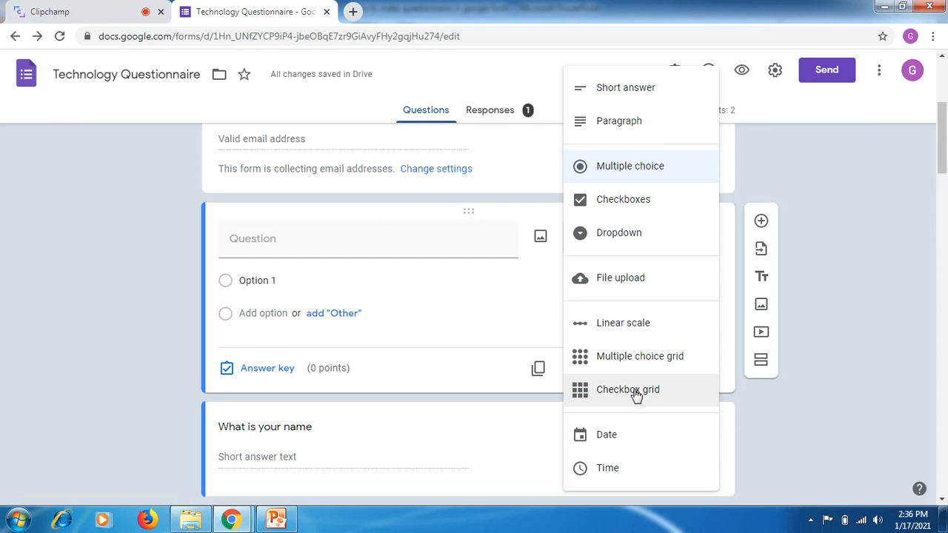
click(755, 393)
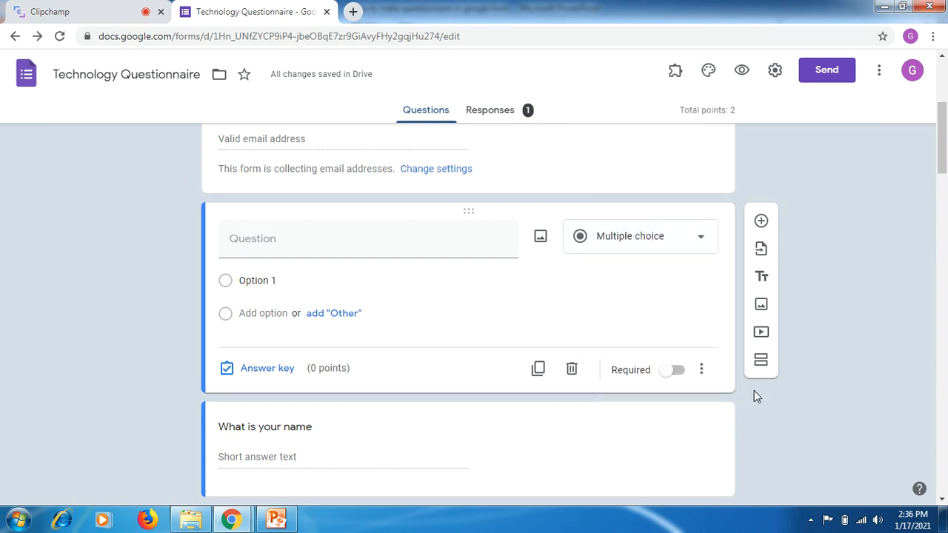
click(572, 371)
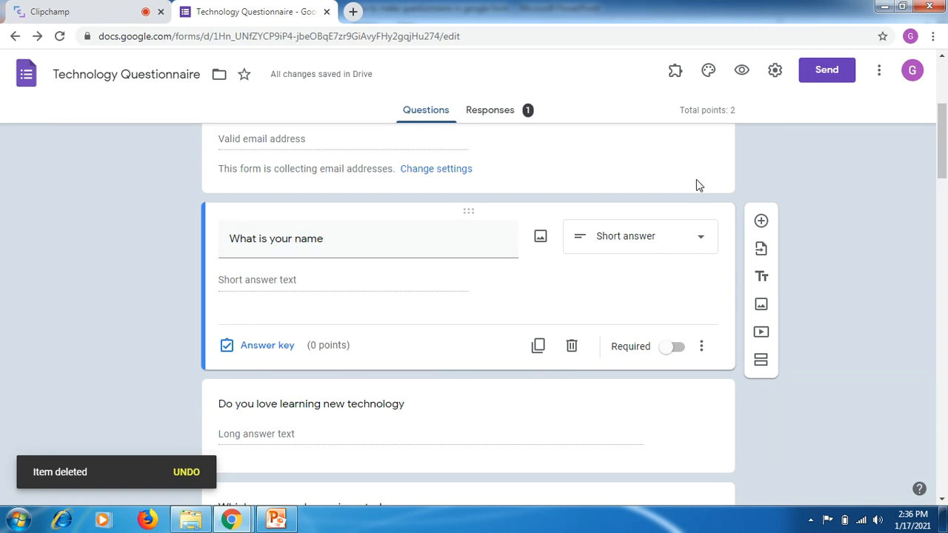
- Reselect Short answer for the "What is your name" question, and add and delete a blank question below it
click(621, 242)
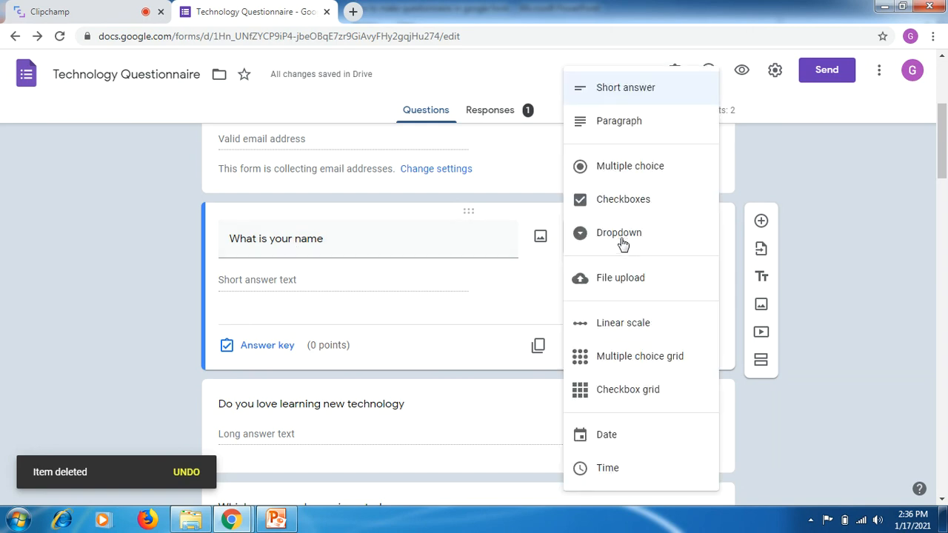
click(620, 89)
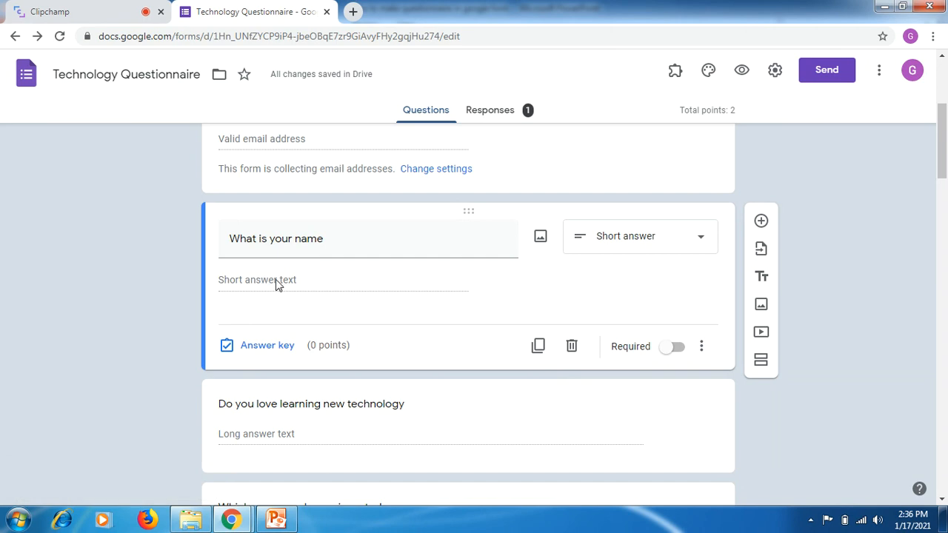
drag(944, 117, 944, 125)
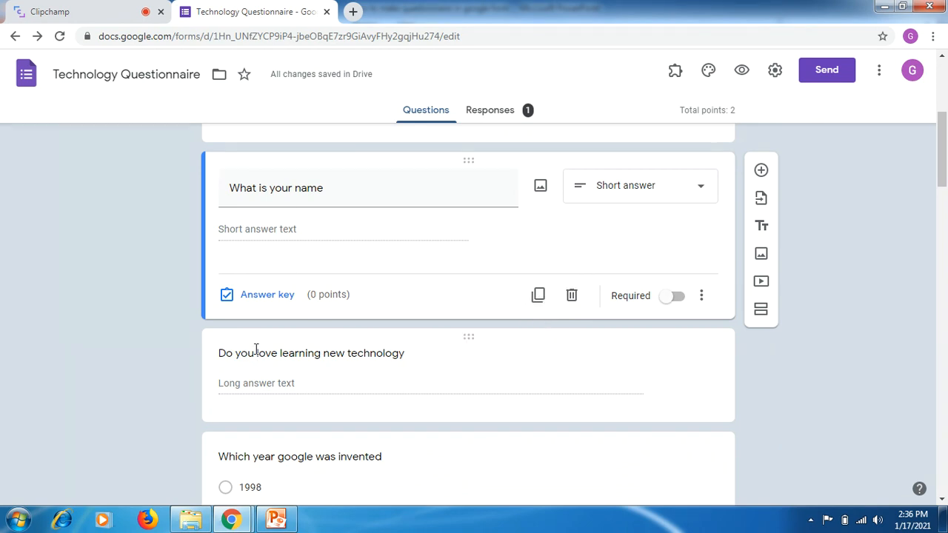
click(762, 172)
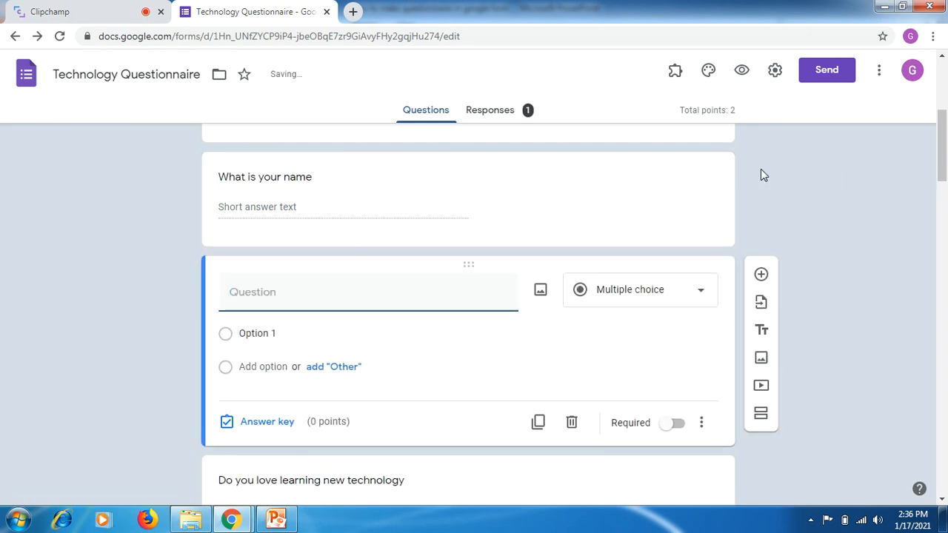
click(572, 424)
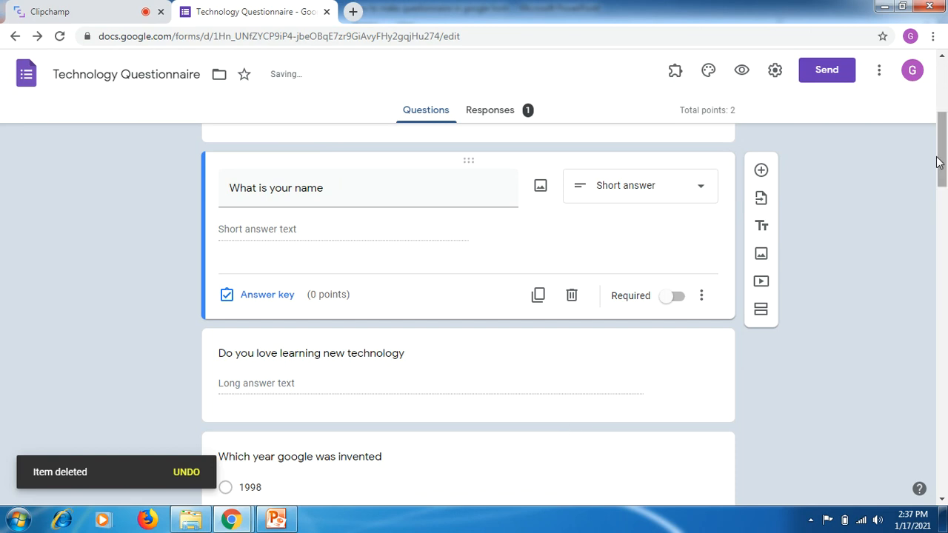
- Open the "Do you love learning new technology" question and examine its Paragraph answer type
scroll(916, 186, down, 2)
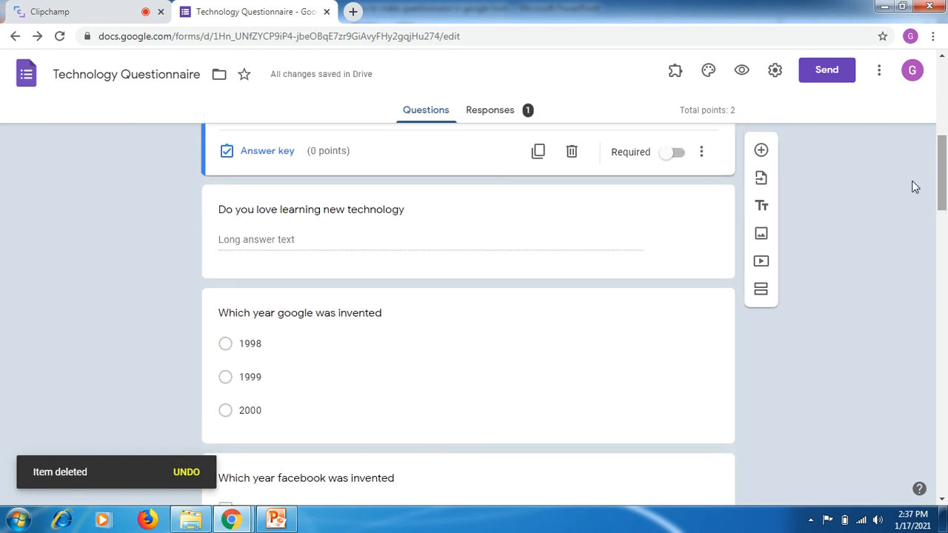
click(612, 258)
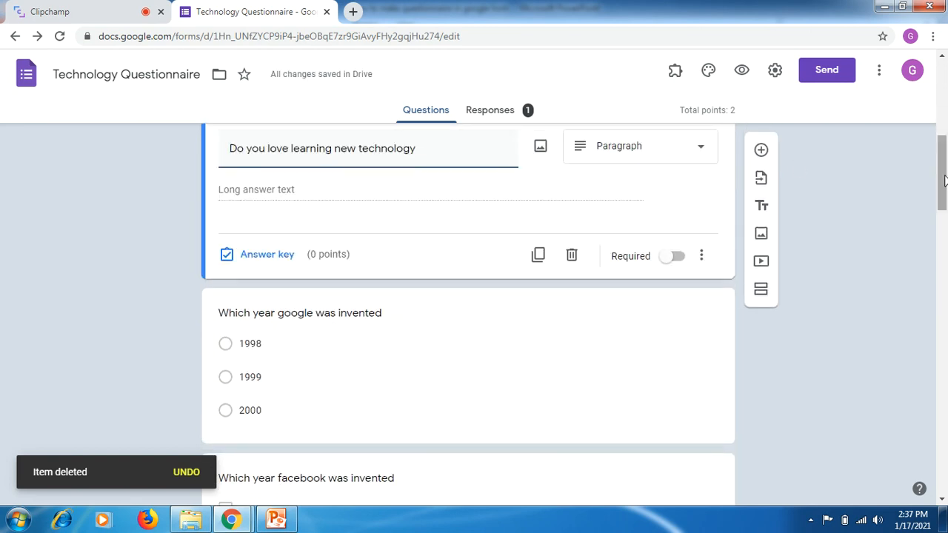
scroll(943, 170, up, 2)
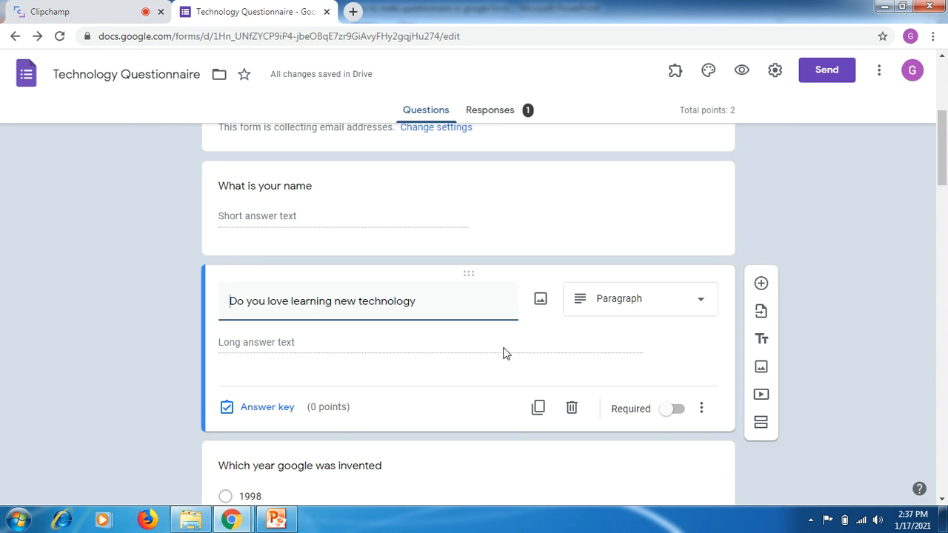
drag(943, 124, 945, 159)
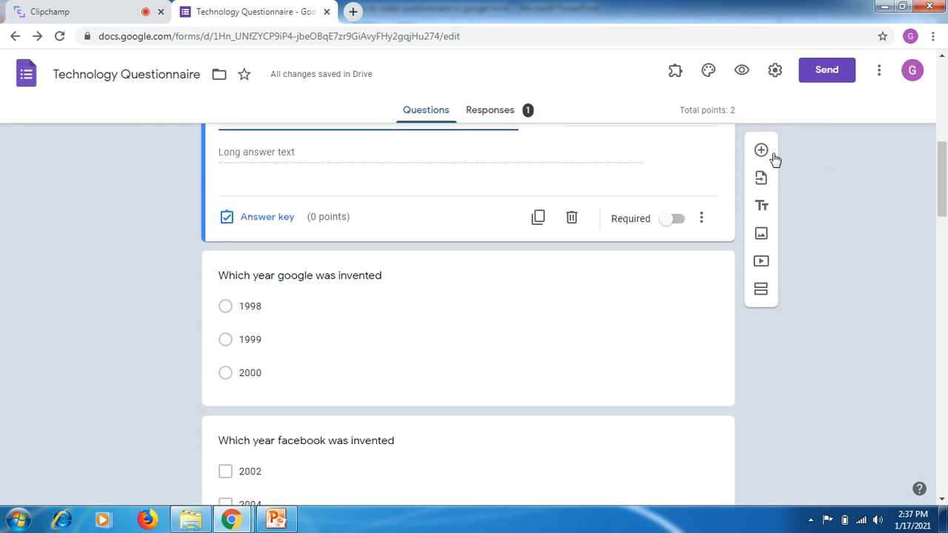
- Open the "Which year google was invented" question, reselect Multiple choice as its type, and examine the question text
click(527, 323)
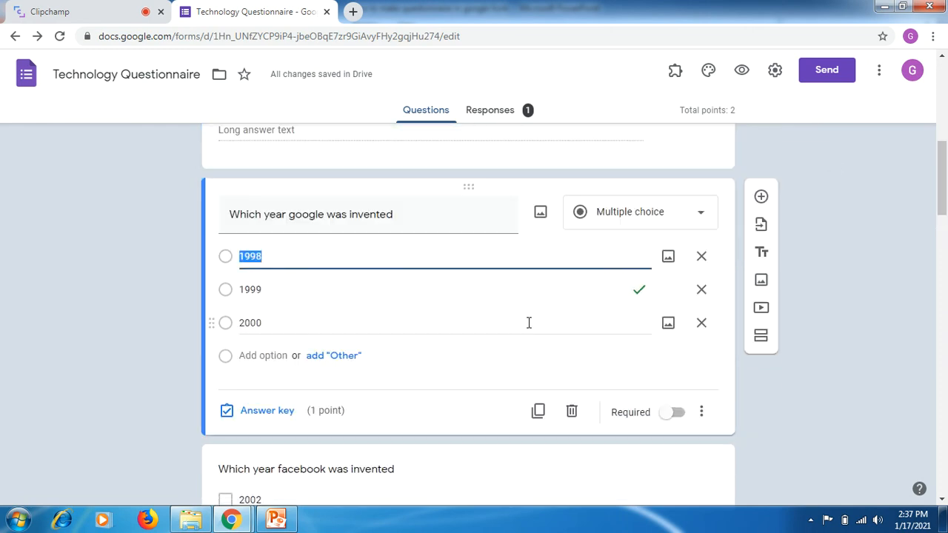
click(642, 213)
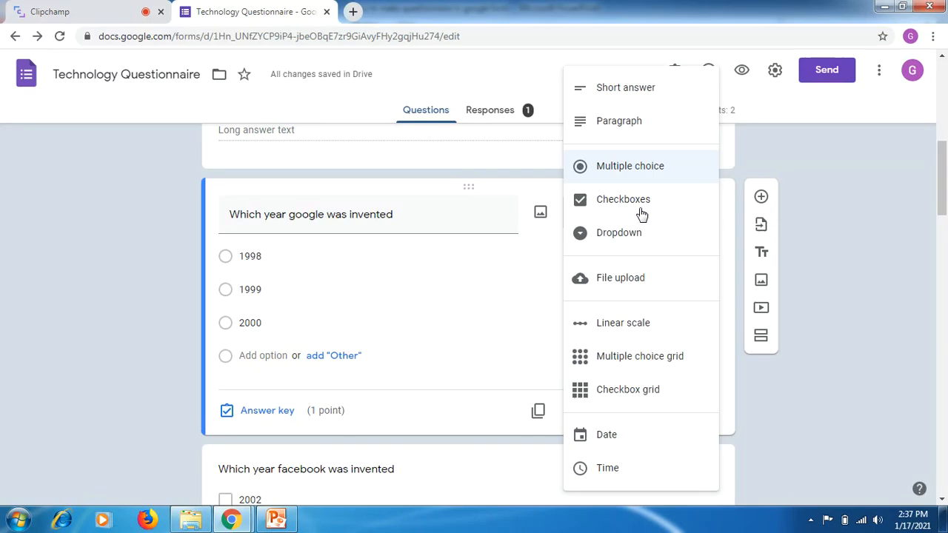
click(634, 168)
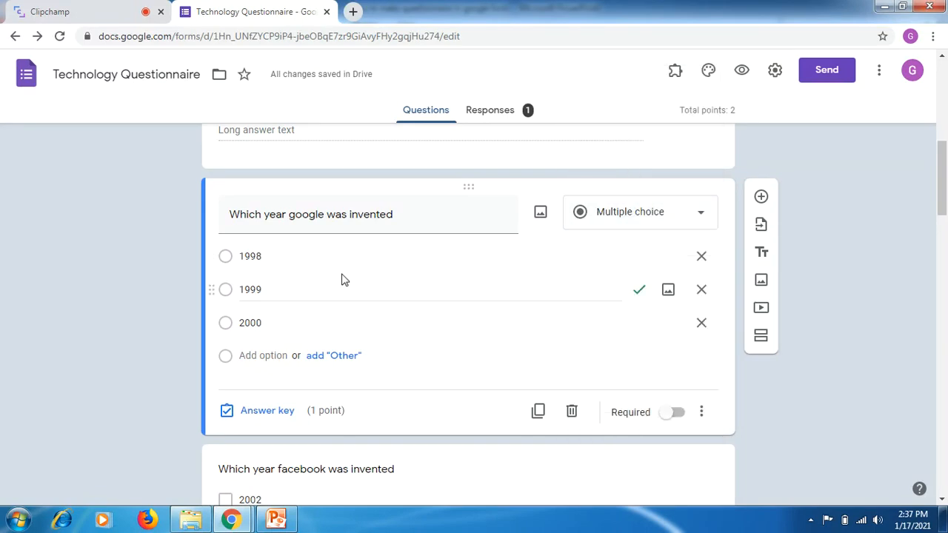
triple_click(408, 214)
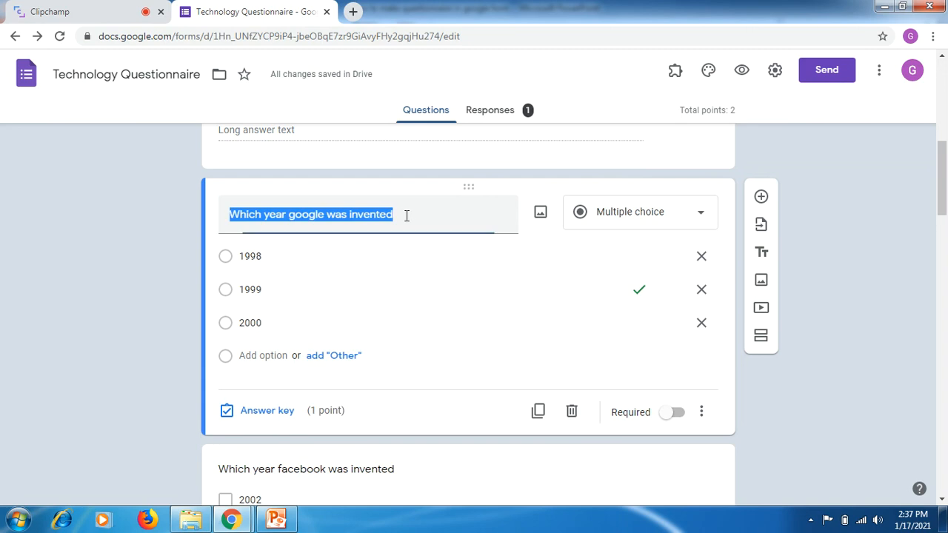
click(407, 216)
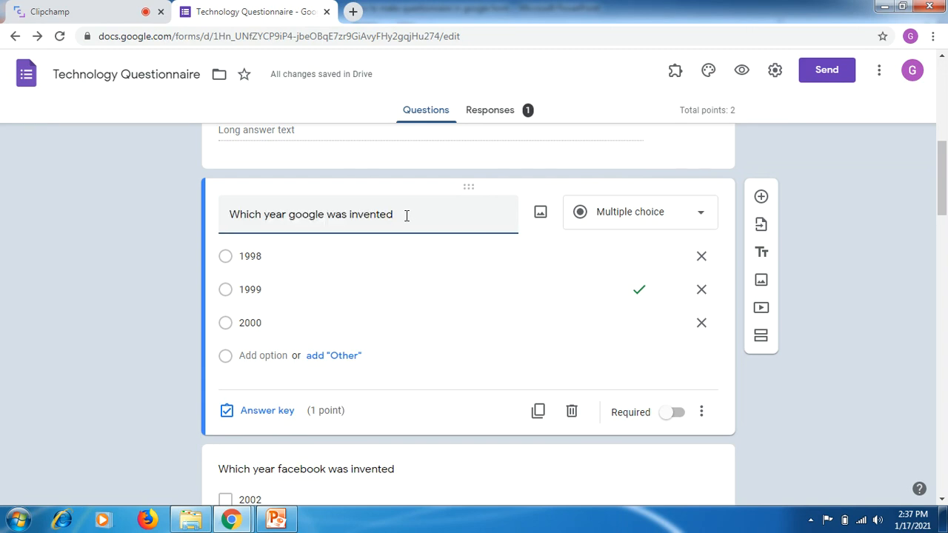
- Try 2000 as the correct answer in the Google question's answer key, restore 1999 as the only correct answer, and finish
click(259, 413)
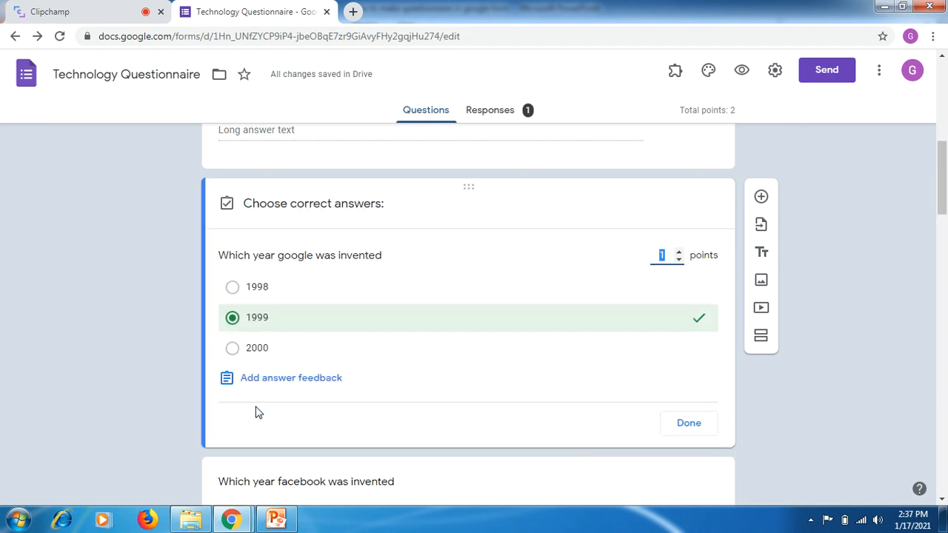
click(243, 354)
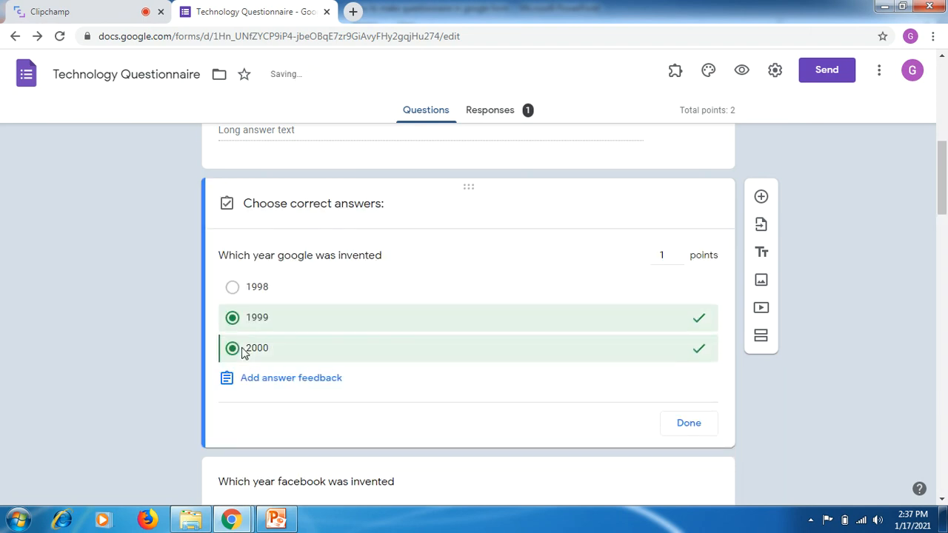
click(252, 324)
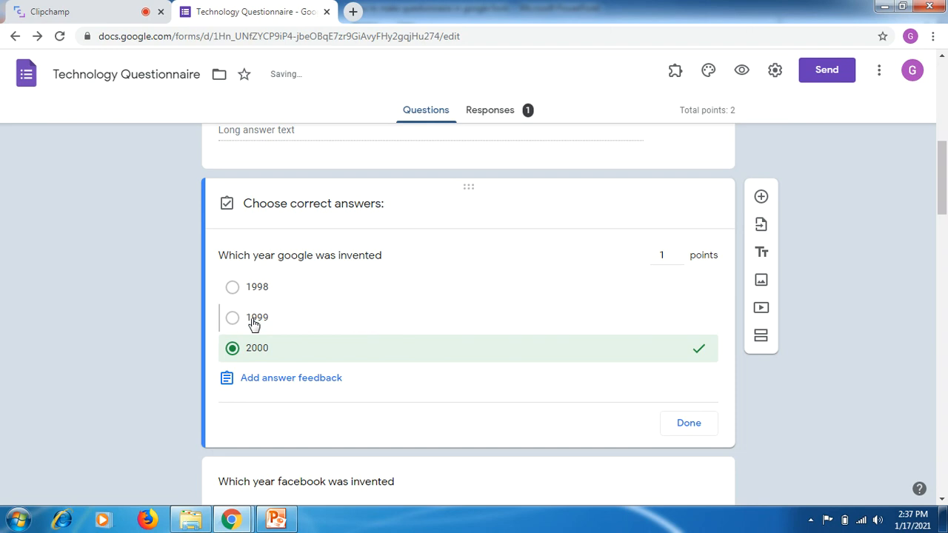
click(260, 356)
click(261, 324)
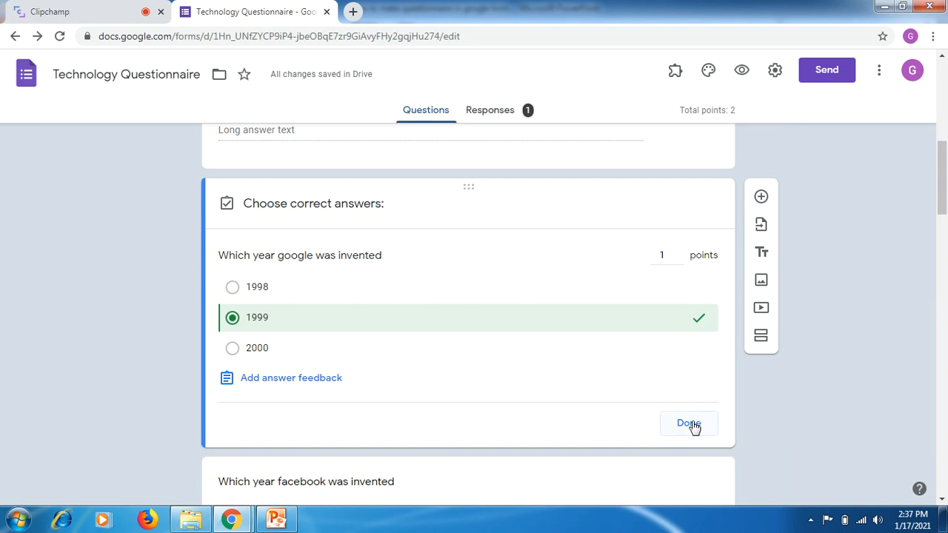
click(689, 424)
- Open the "Which year facebook was invented" question and examine its Checkboxes type and question text
drag(945, 183, 943, 227)
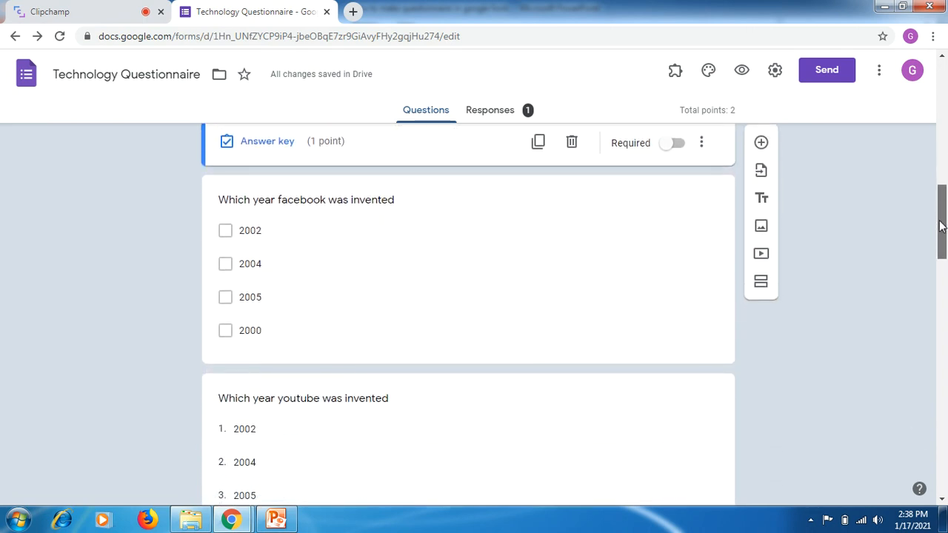
click(610, 208)
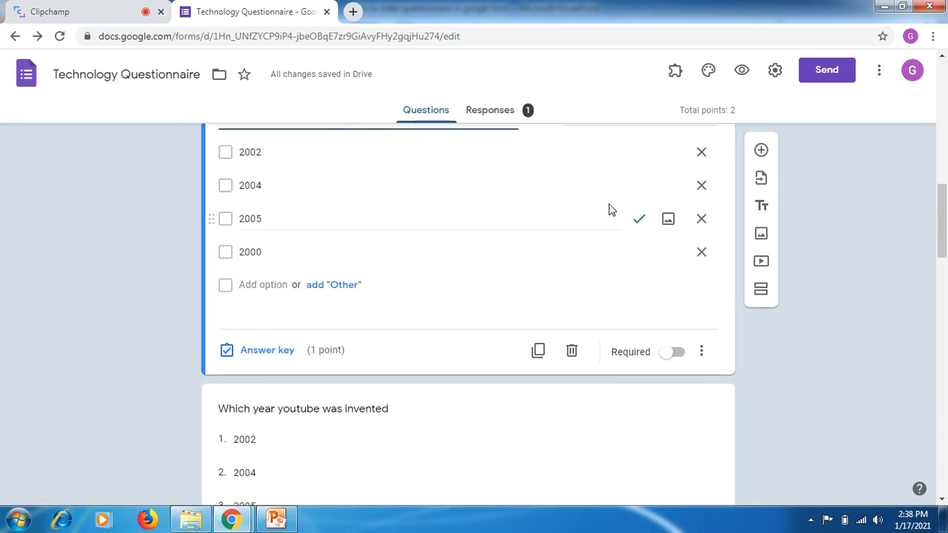
drag(944, 201, 944, 181)
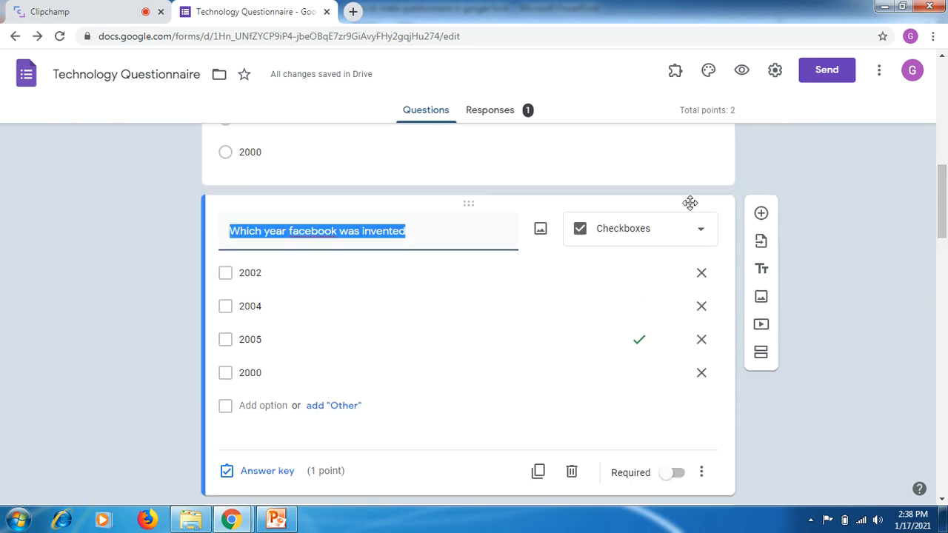
click(672, 235)
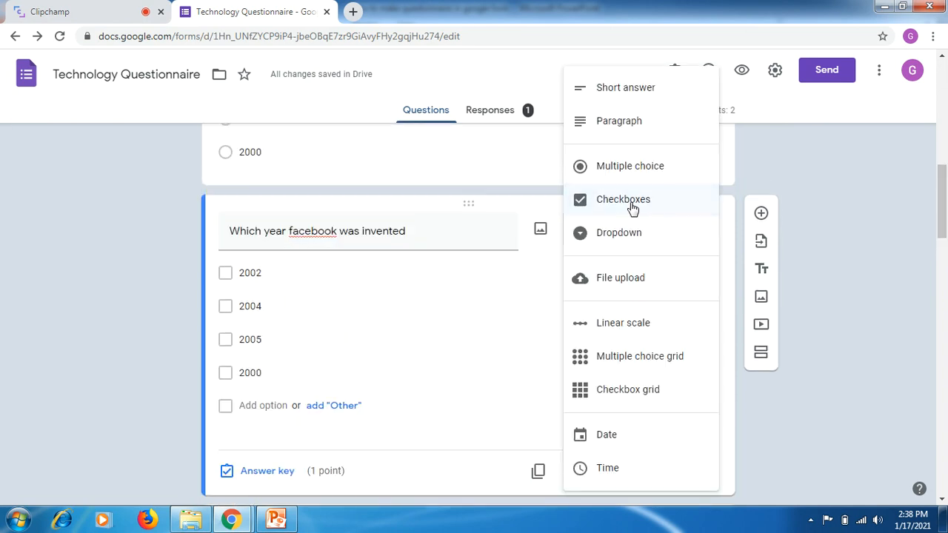
click(449, 273)
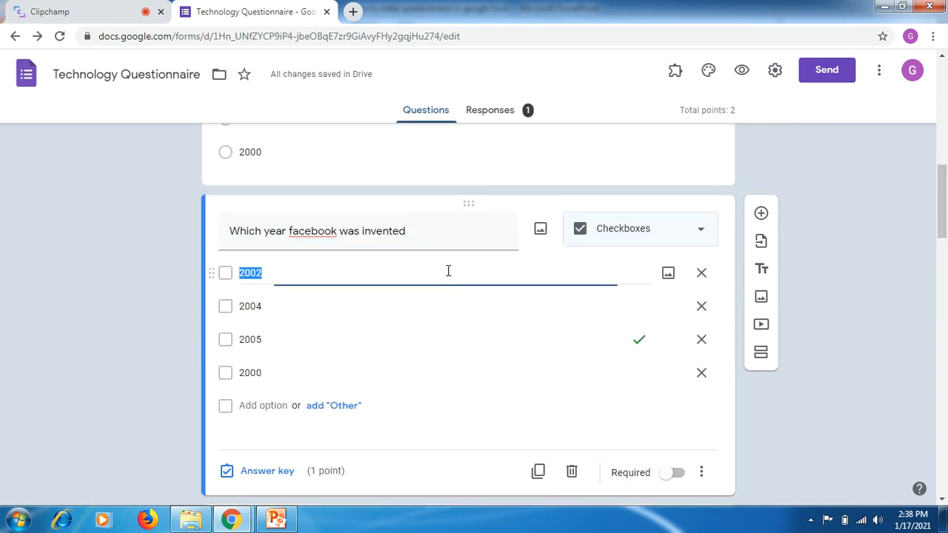
click(427, 232)
click(427, 232)
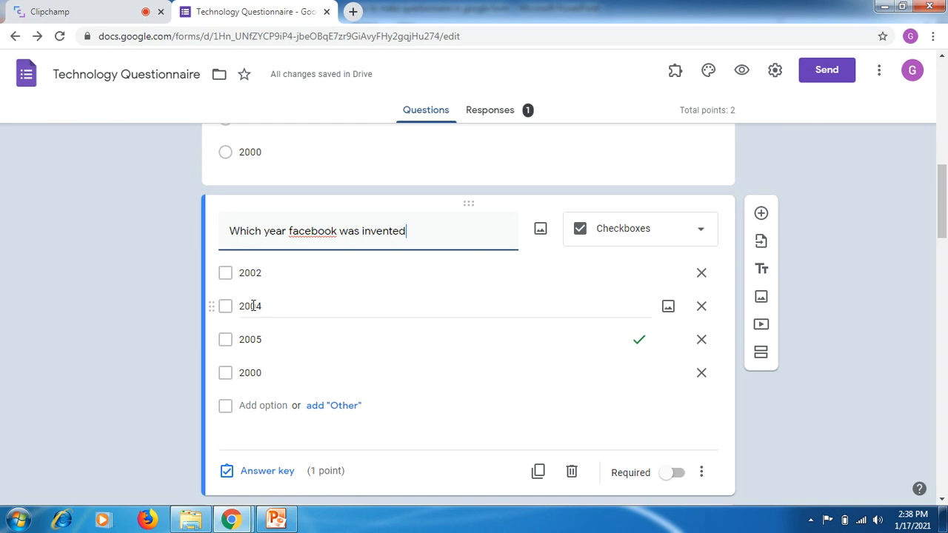
- Go through the existing year options of the Facebook question and add a fifth checkbox option below 2000
click(258, 271)
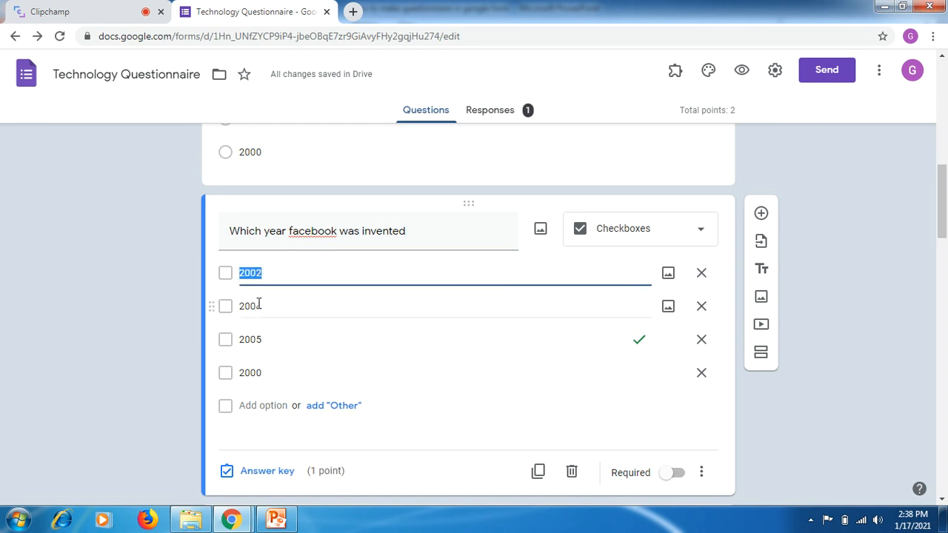
click(258, 305)
click(256, 371)
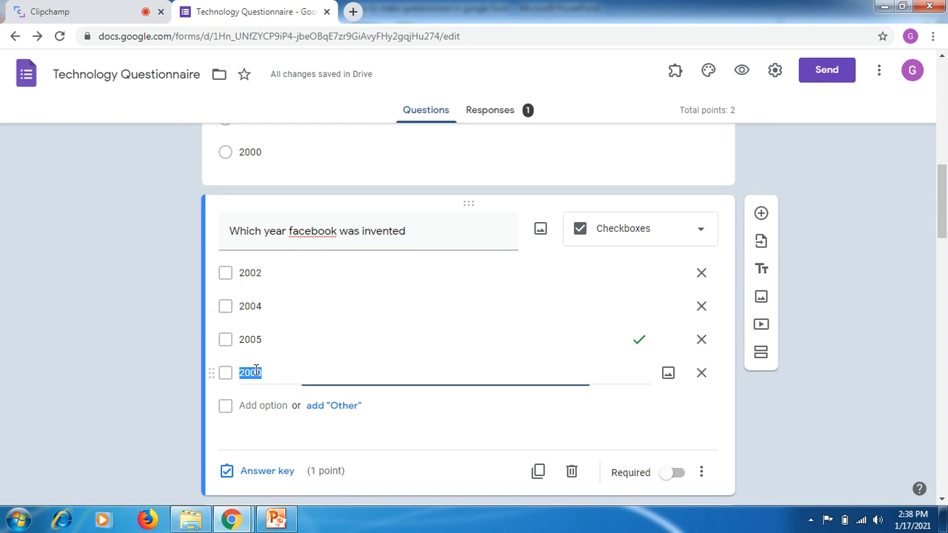
click(268, 432)
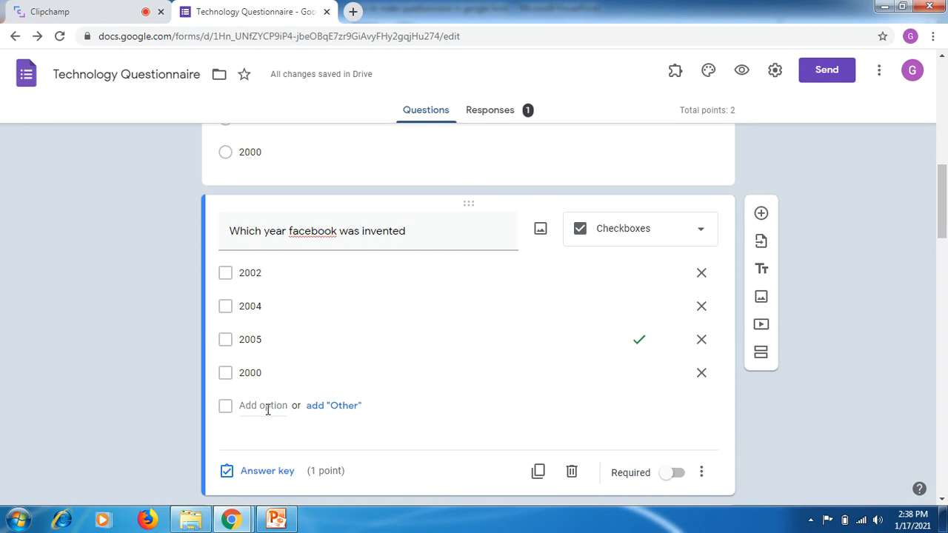
click(268, 409)
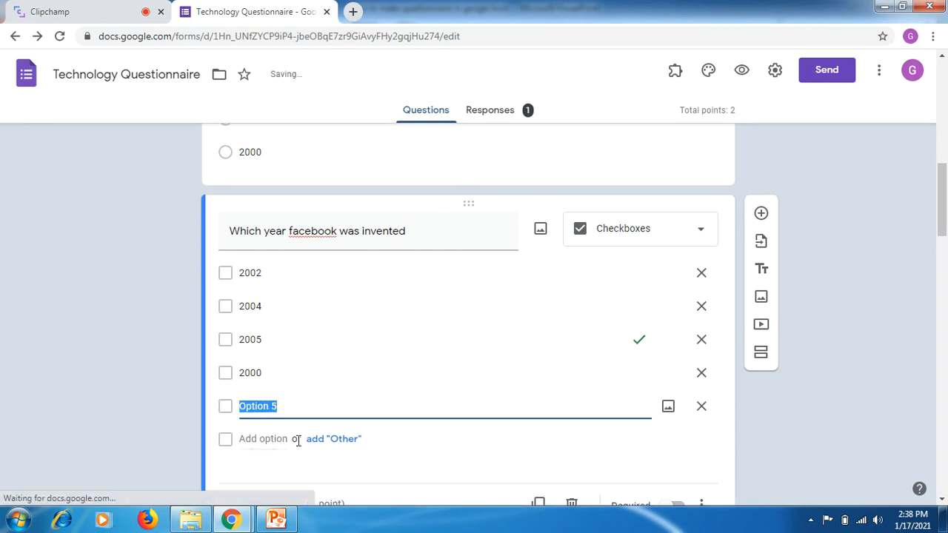
- Remove the fifth option from the Facebook year question and review its answer key
click(703, 408)
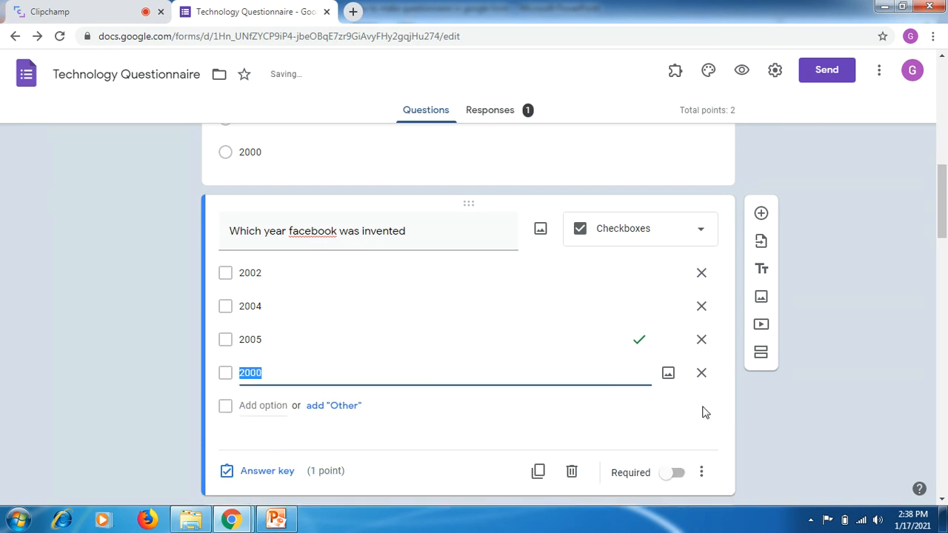
click(270, 471)
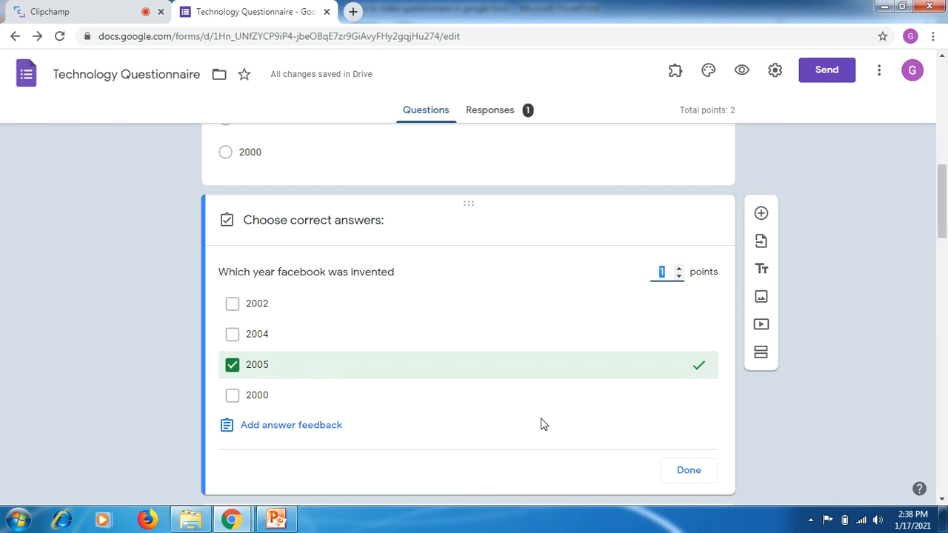
click(692, 474)
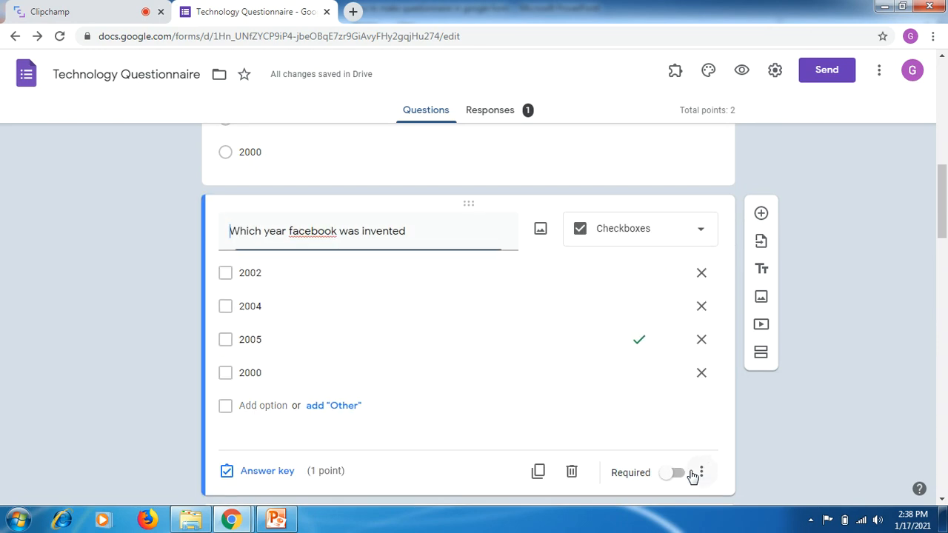
- Open the "Which year youtube was invented" question, try Linear scale as its type, and undo the change
drag(942, 193, 942, 237)
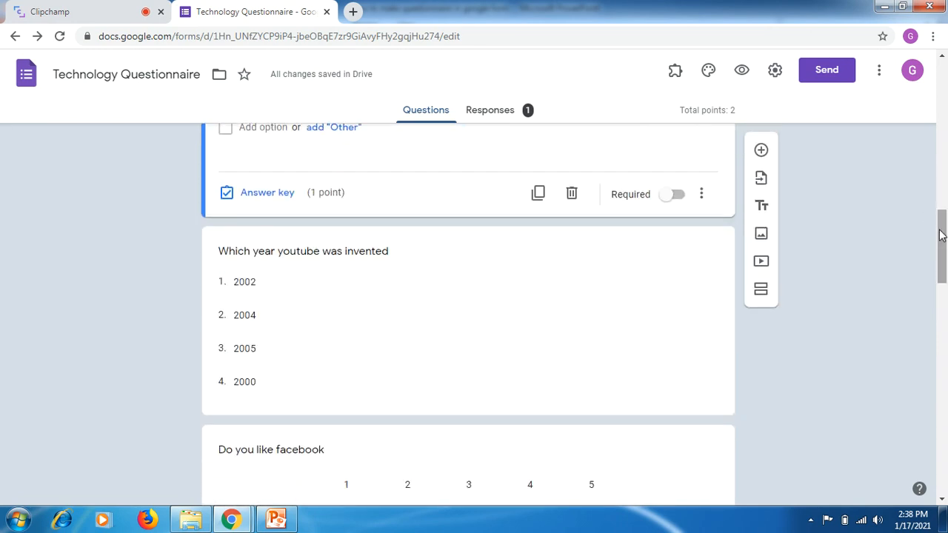
click(568, 375)
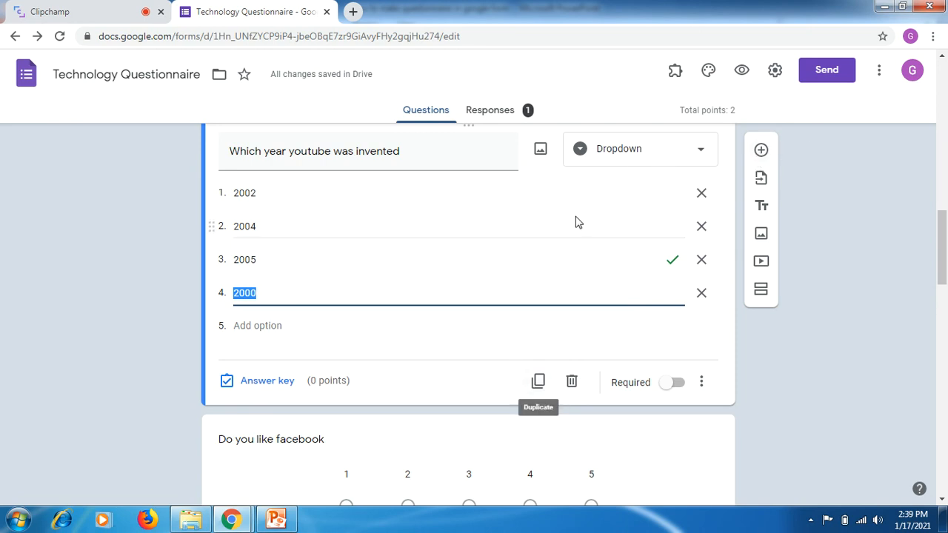
click(626, 153)
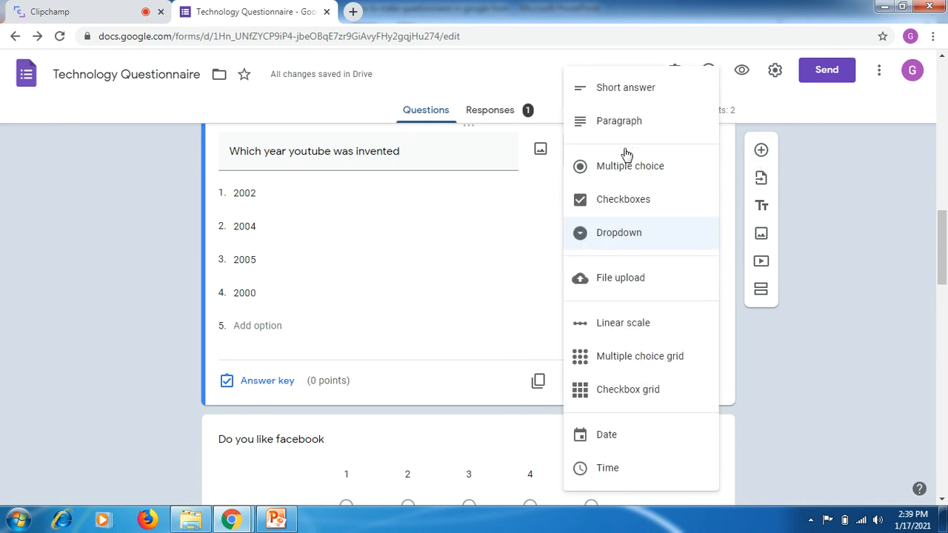
click(619, 326)
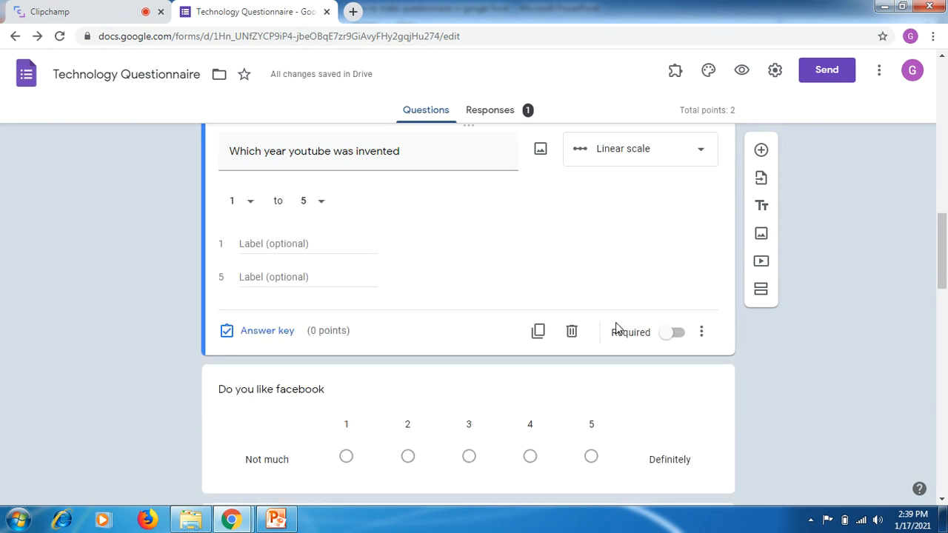
key(ctrl+z)
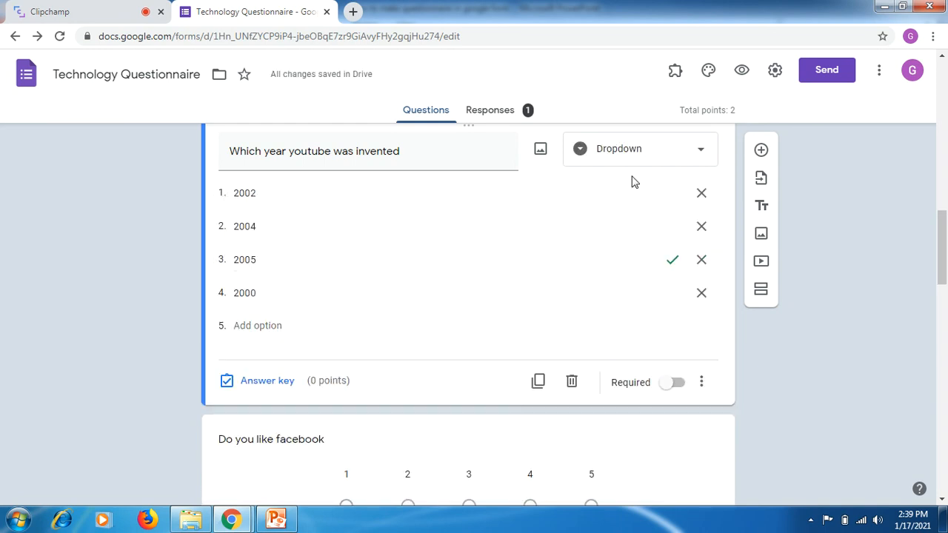
- Review the YouTube year question's Dropdown type and year options, and set its answer key to 1 point
click(653, 154)
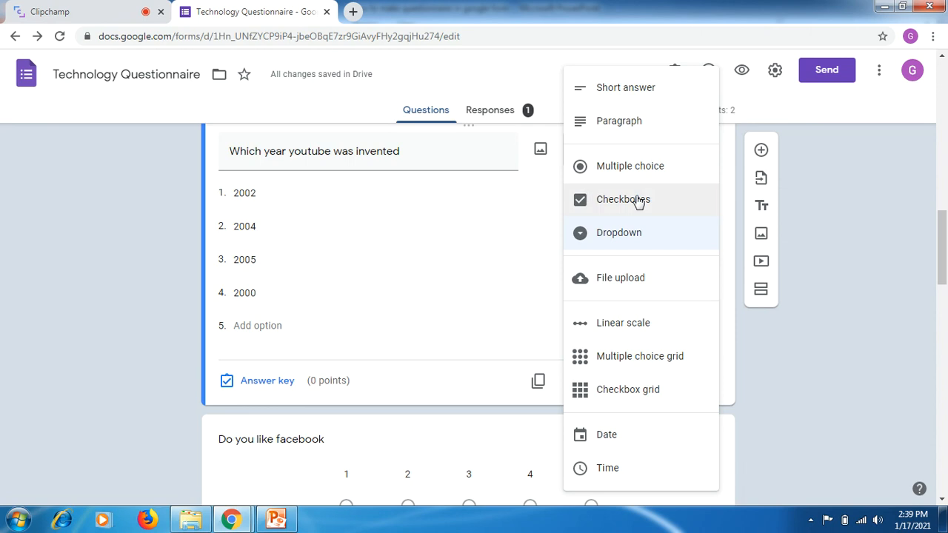
click(275, 300)
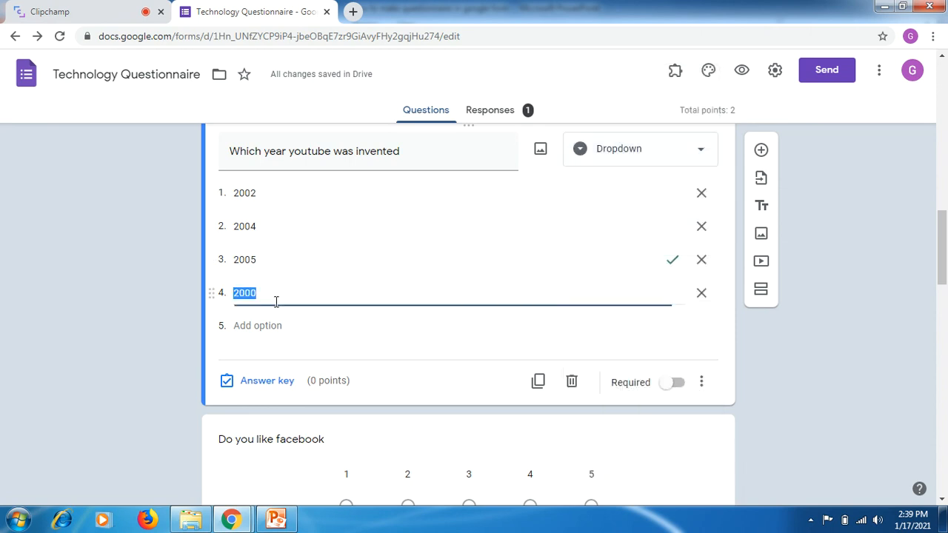
click(260, 192)
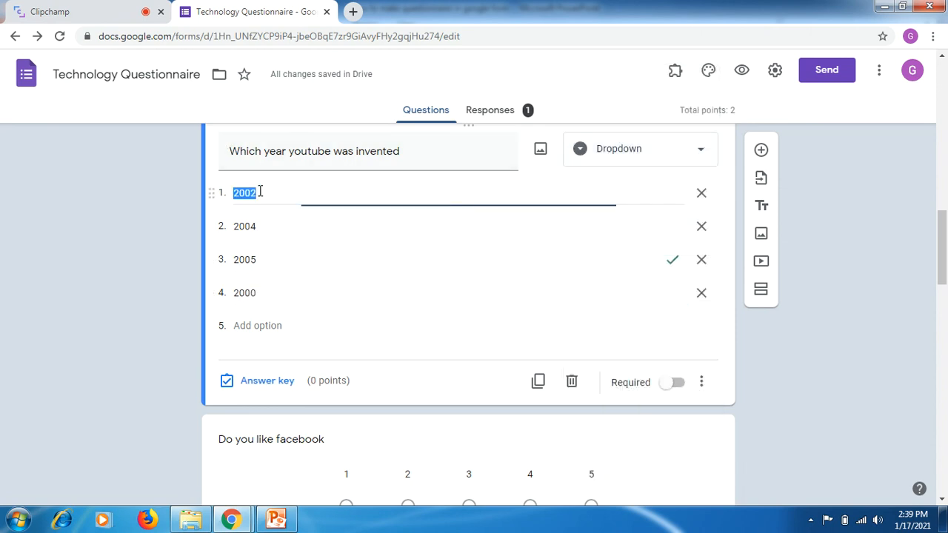
click(265, 381)
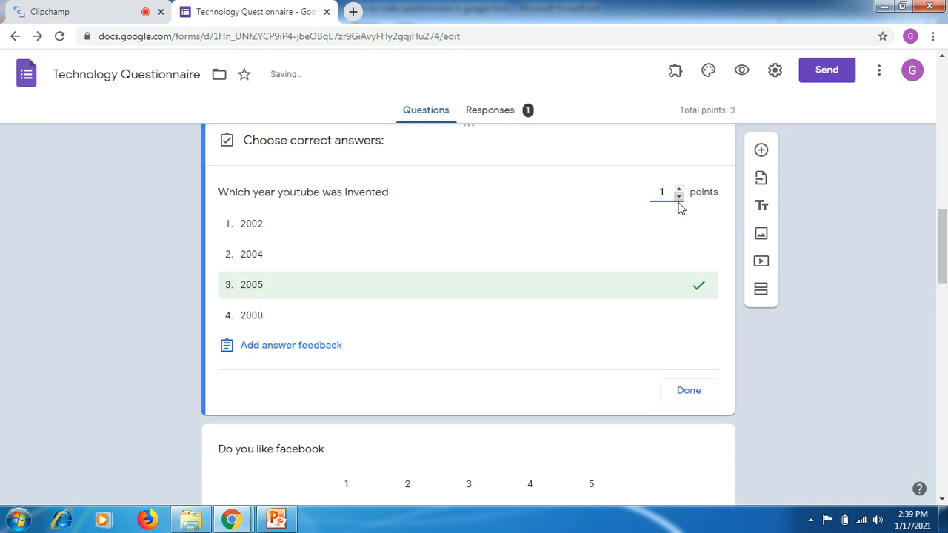
click(689, 391)
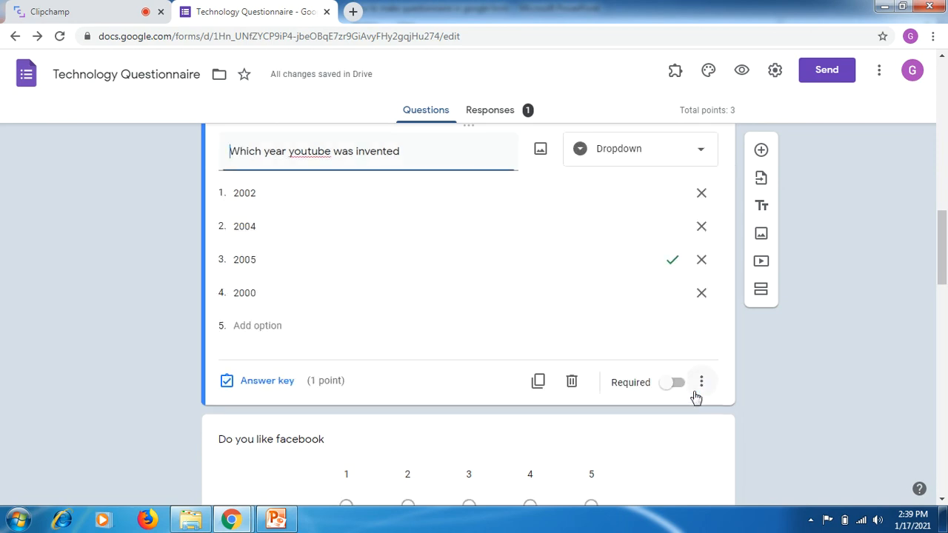
- Set the upper end of the "Do you like facebook" question's linear scale to 10
scroll(944, 227, down, 3)
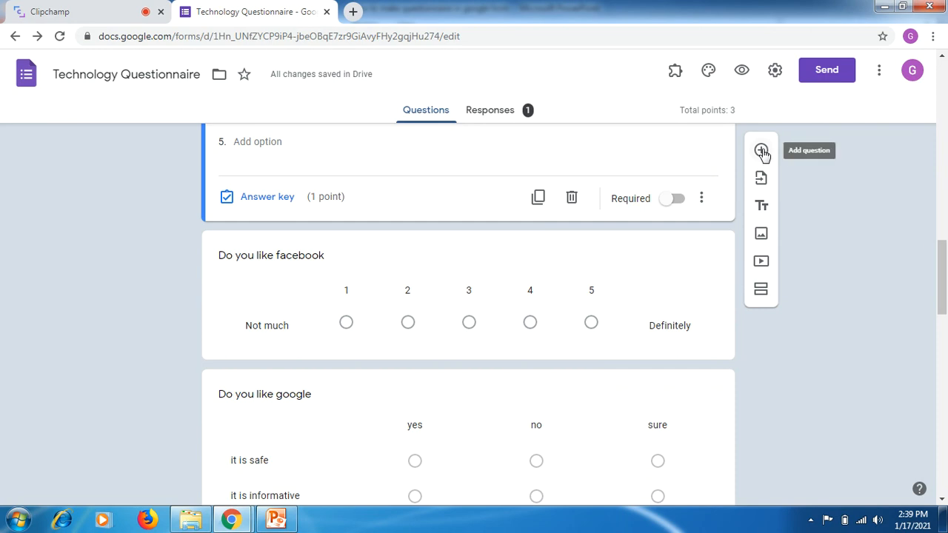
click(633, 291)
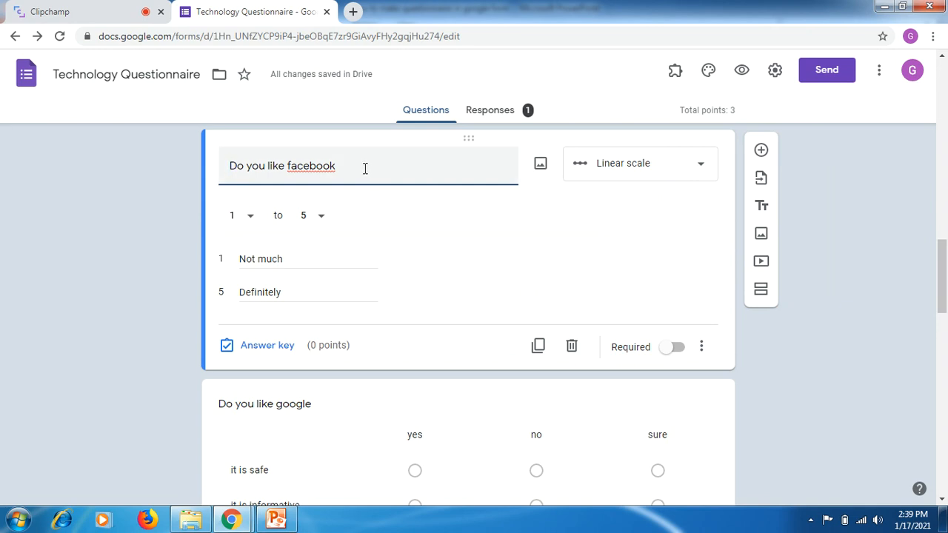
click(321, 217)
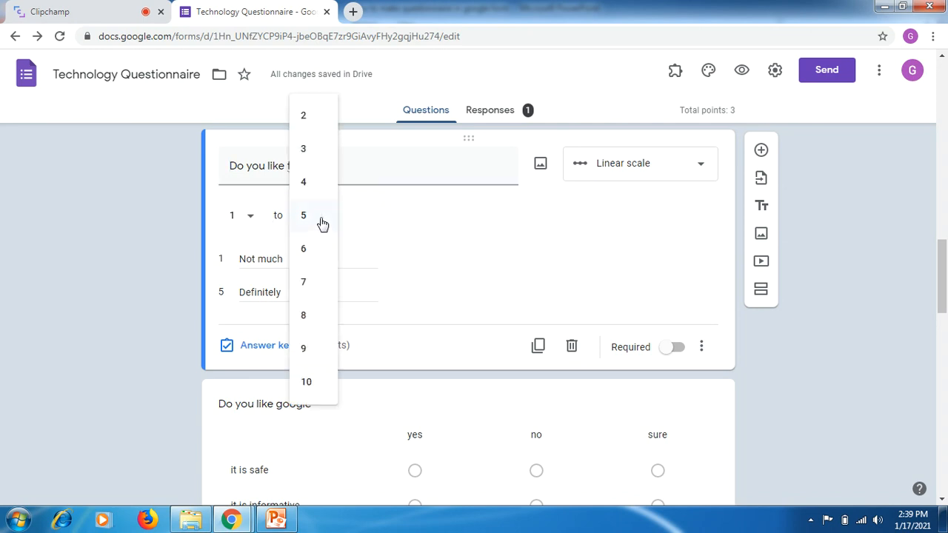
click(309, 383)
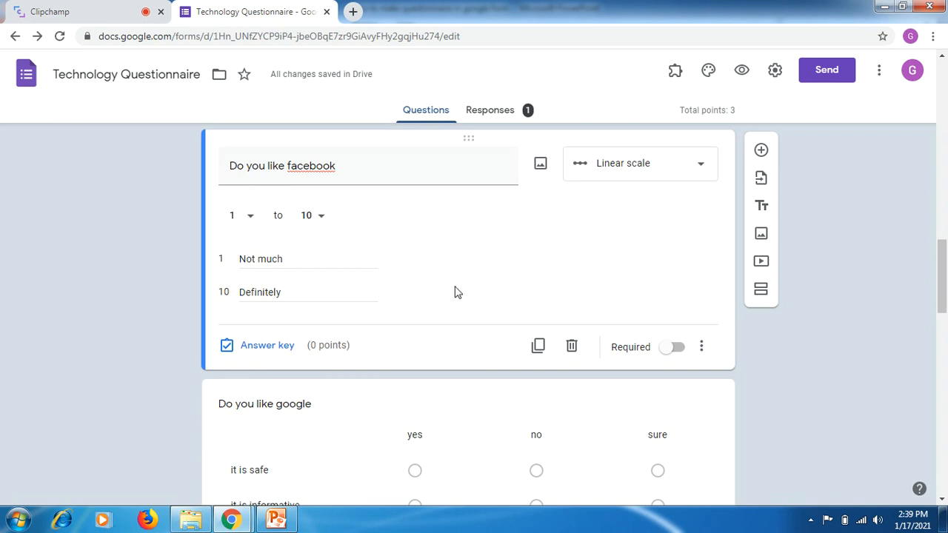
- Open the "Do you like google" question and examine its Multiple choice grid type, question text and row entries
drag(942, 260, 942, 293)
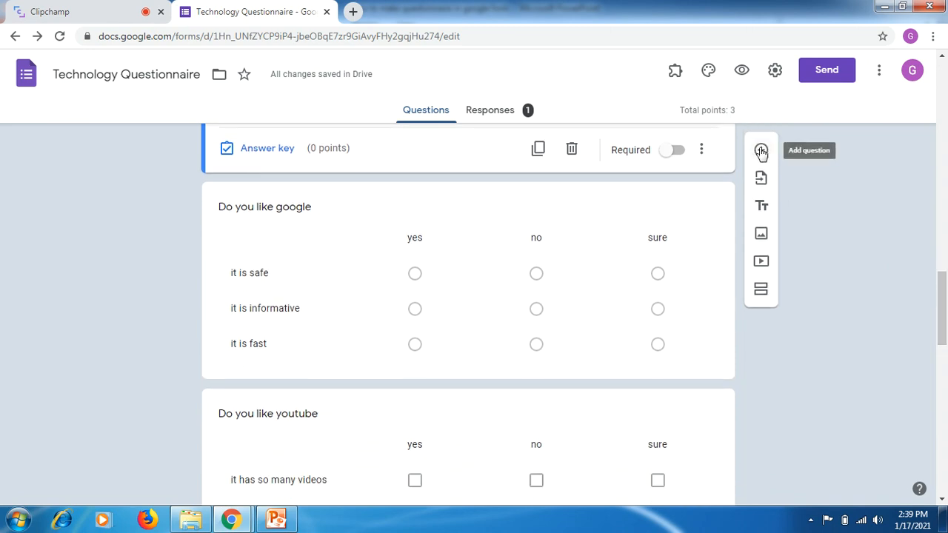
click(486, 230)
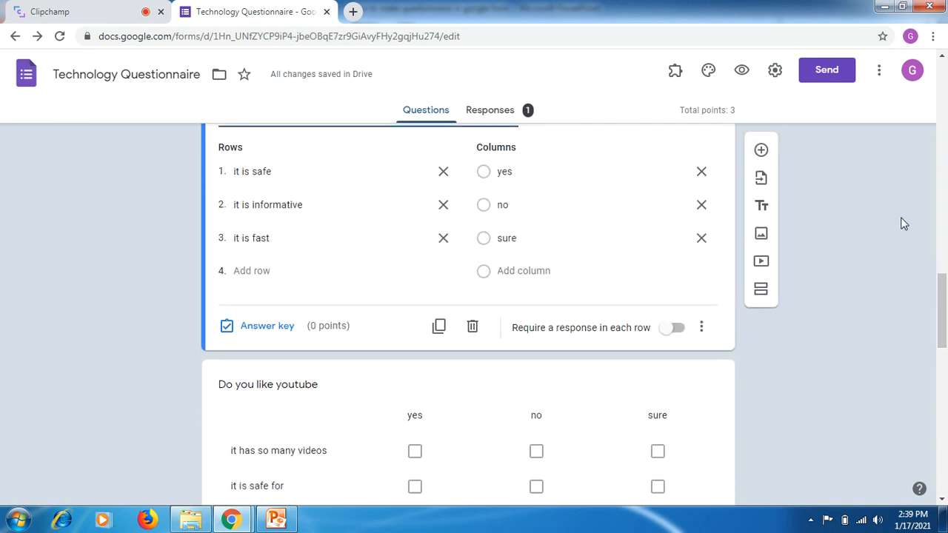
drag(940, 307, 944, 292)
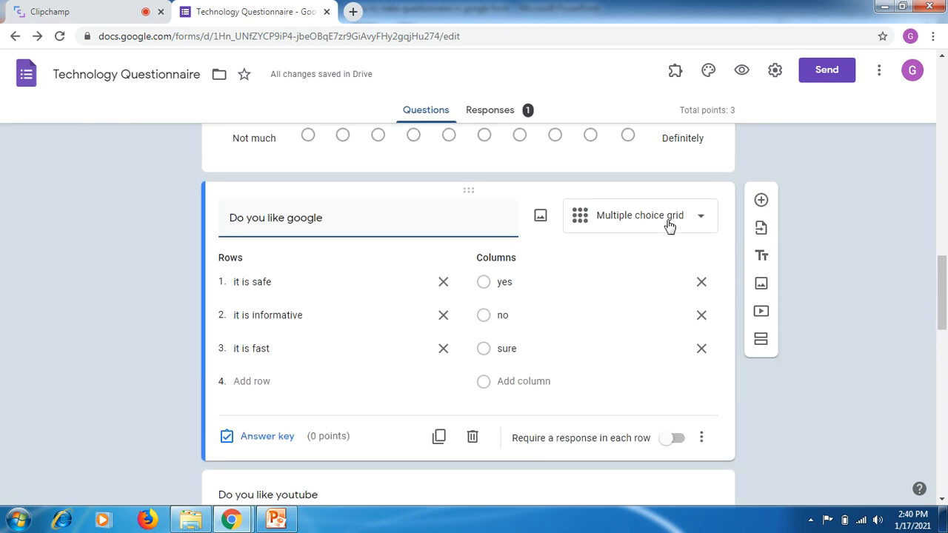
click(635, 226)
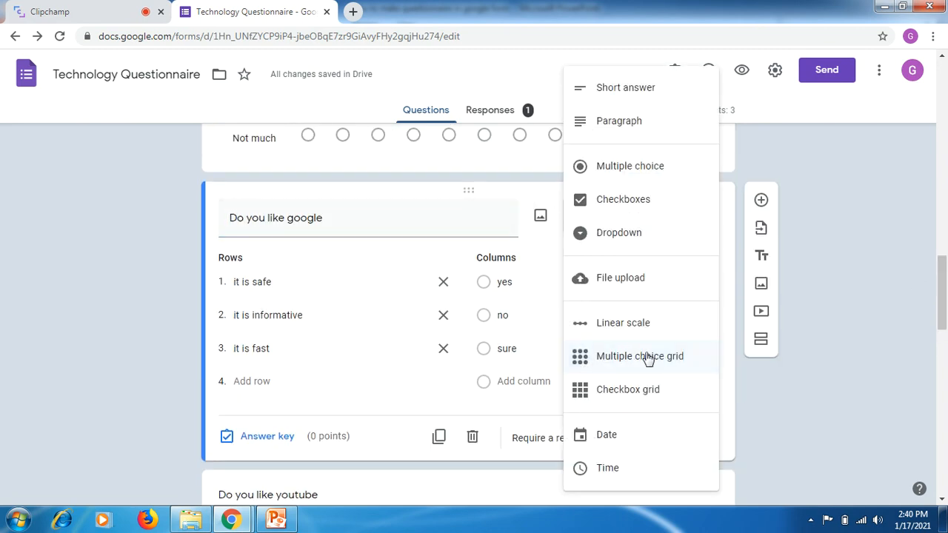
triple_click(384, 220)
click(383, 220)
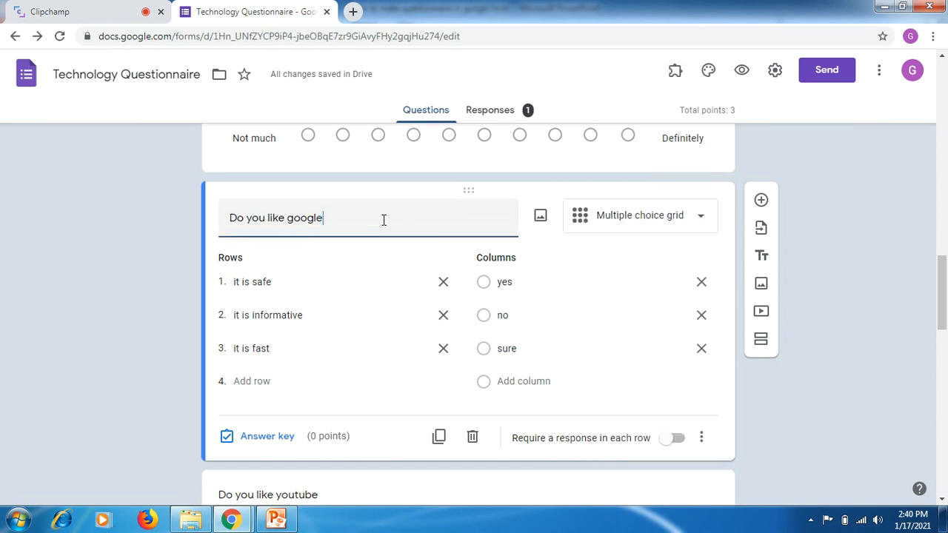
click(293, 285)
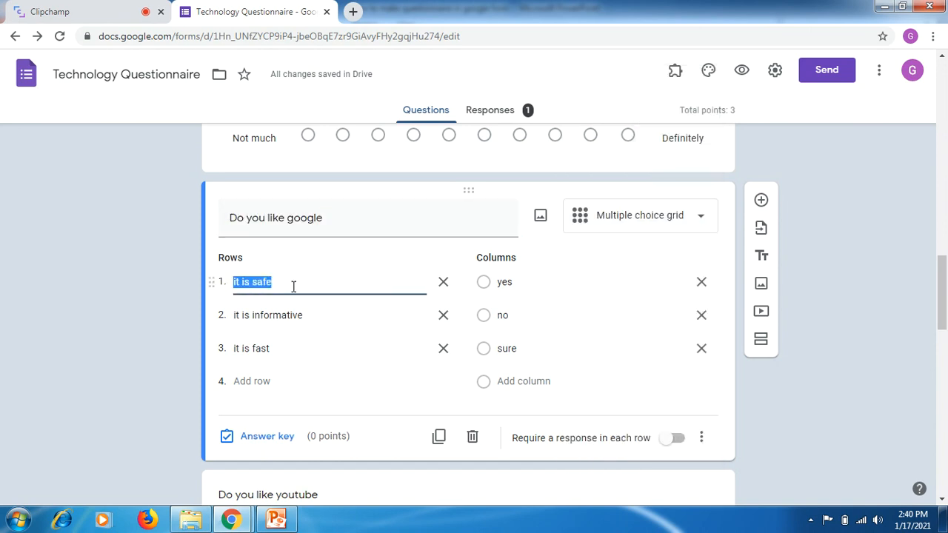
click(309, 317)
click(290, 284)
click(837, 408)
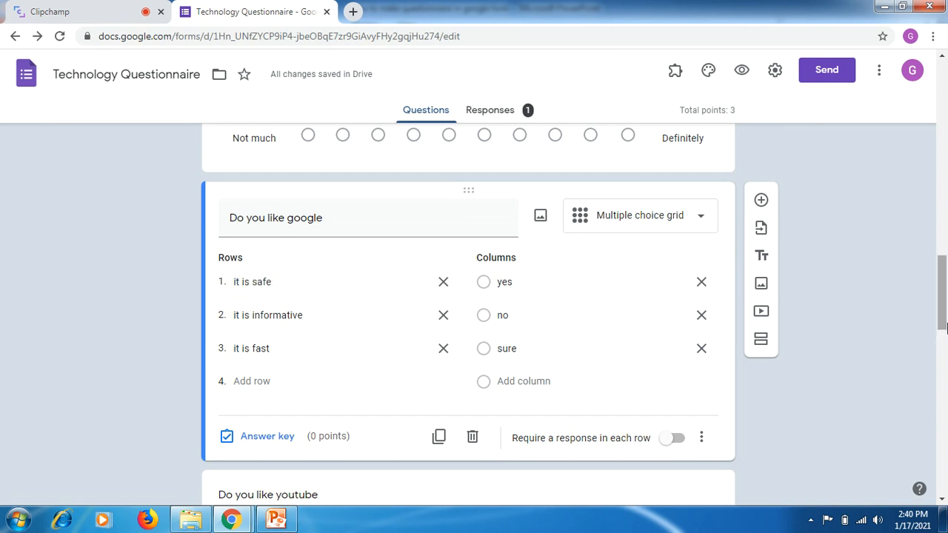
- Open the "Do you like youtube" question and examine its Checkbox grid type, rows and columns
scroll(944, 298, down, 1)
click(614, 476)
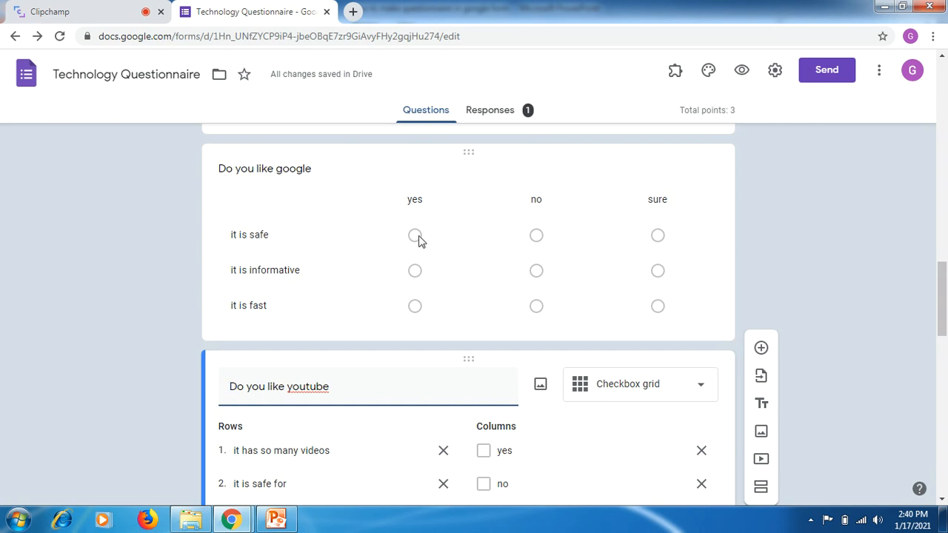
drag(942, 278, 942, 308)
click(646, 205)
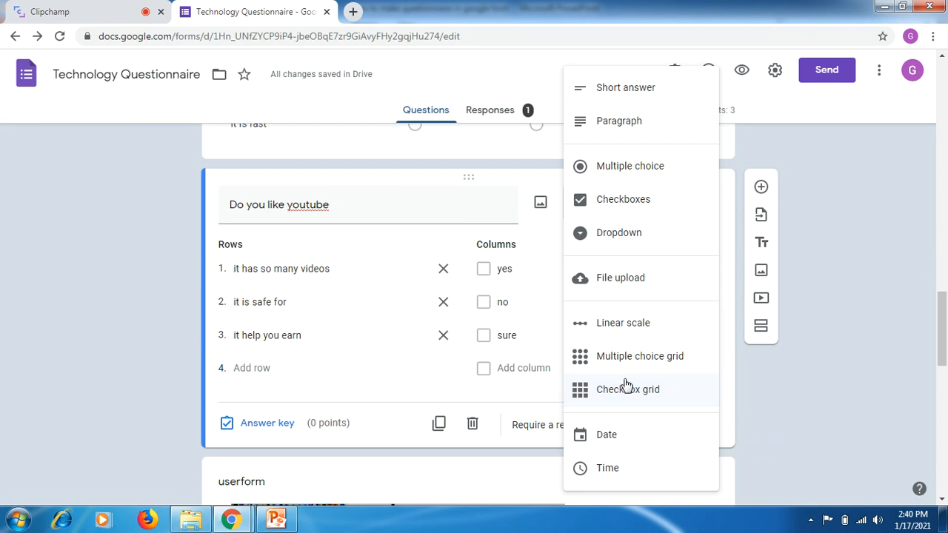
click(777, 383)
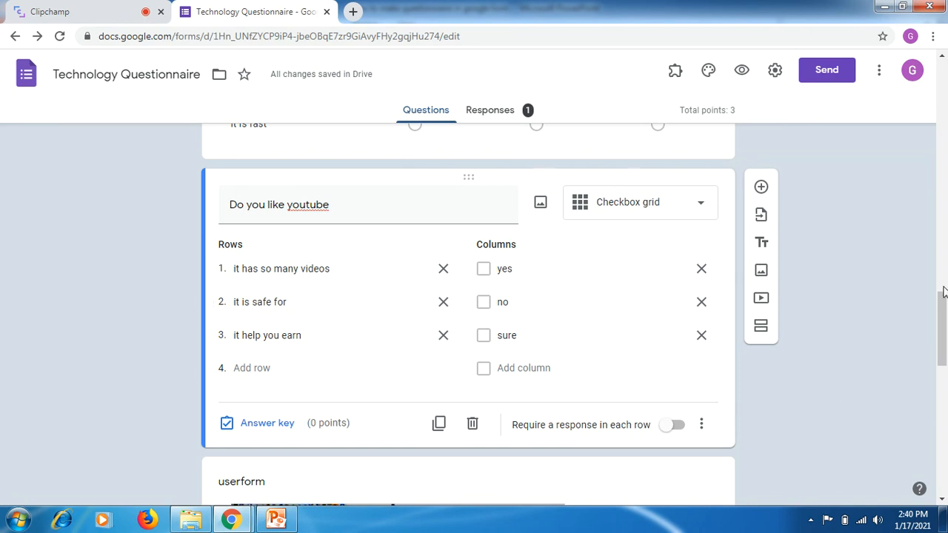
- Examine the image sources offered for inserting an image into the form, and close without adding one
drag(944, 292, 938, 353)
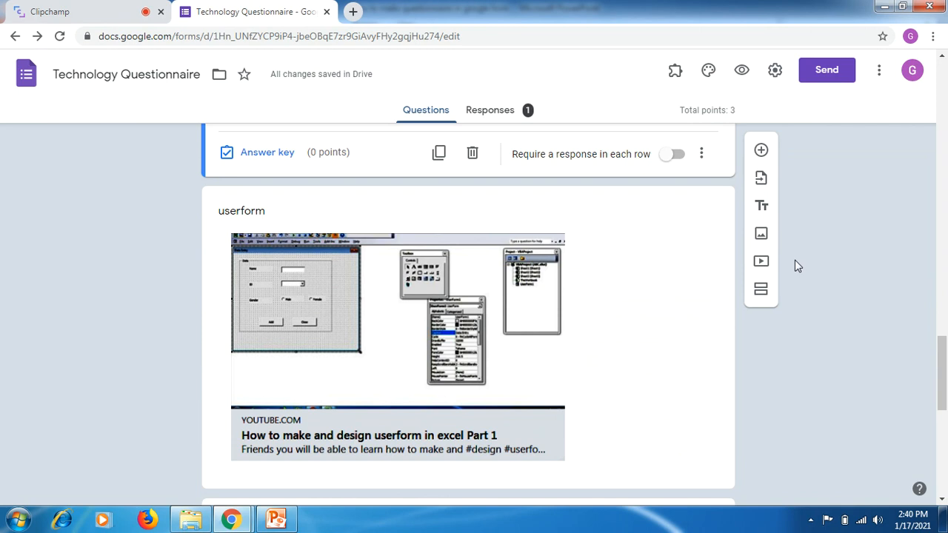
click(763, 236)
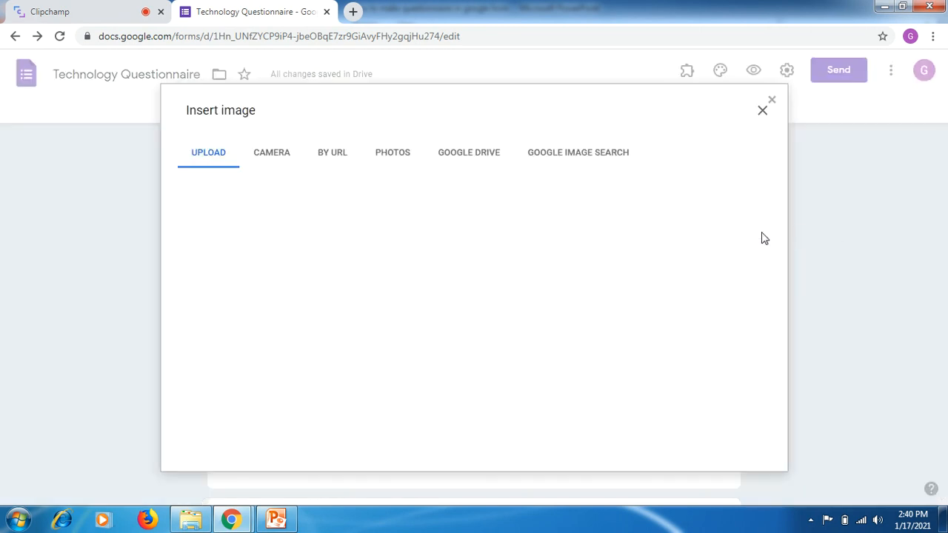
click(762, 111)
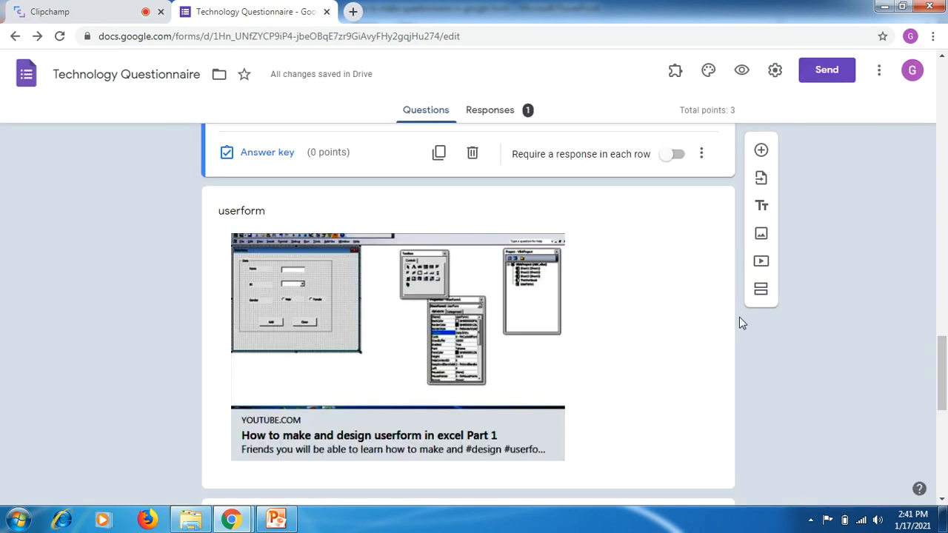
click(761, 235)
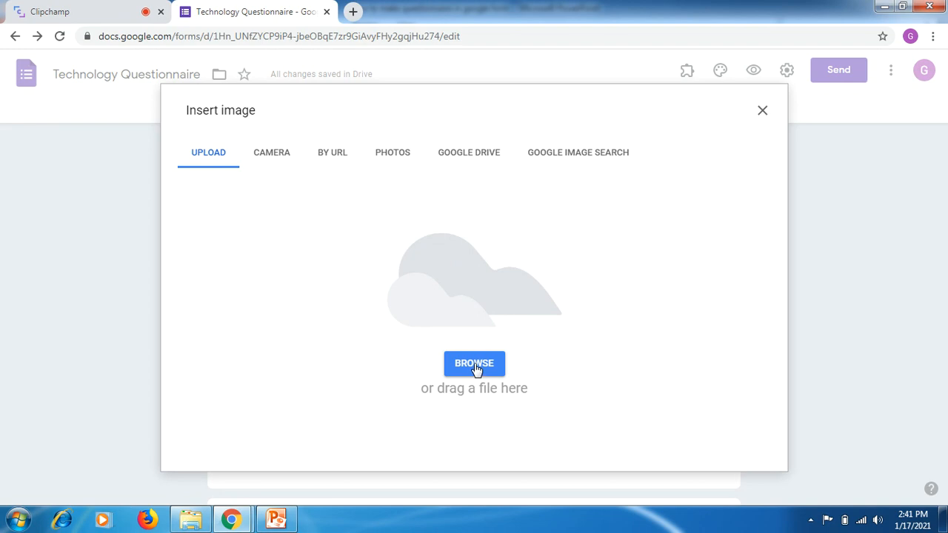
click(764, 113)
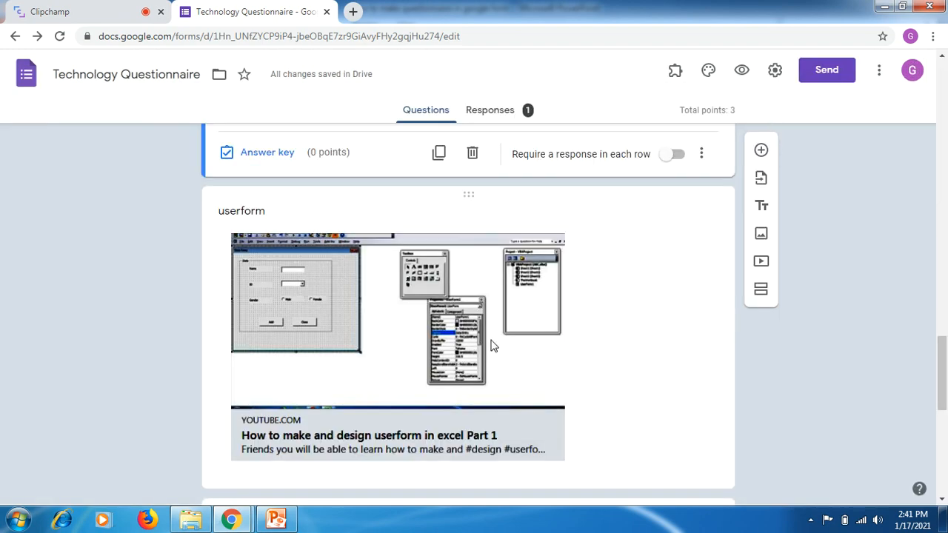
- Open the "userform" image item and the "Explain the above mentioned or displayed image" Paragraph question to examine them
click(259, 267)
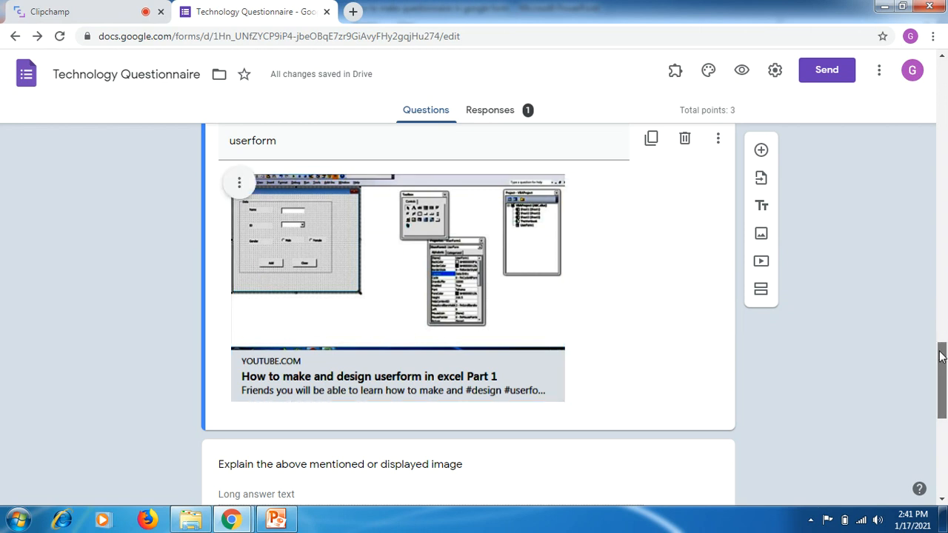
drag(941, 356, 941, 387)
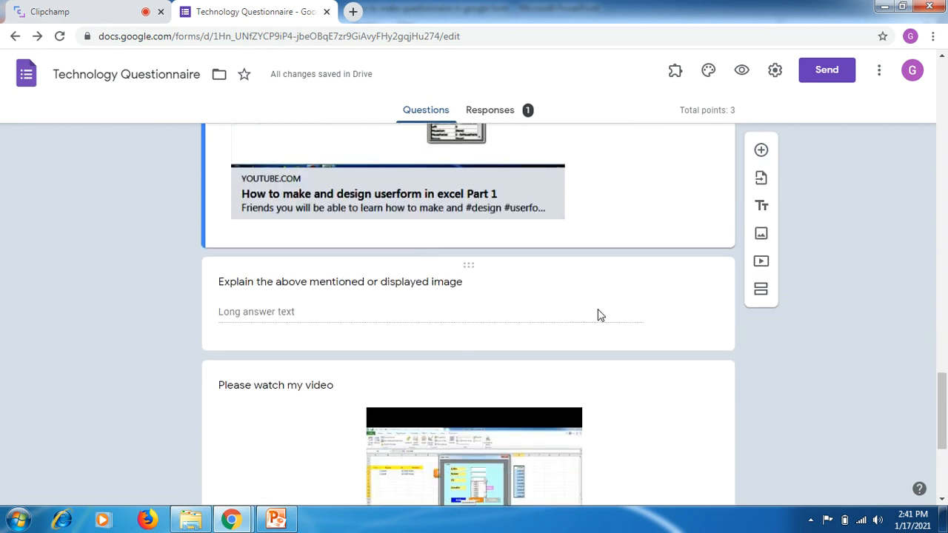
click(344, 318)
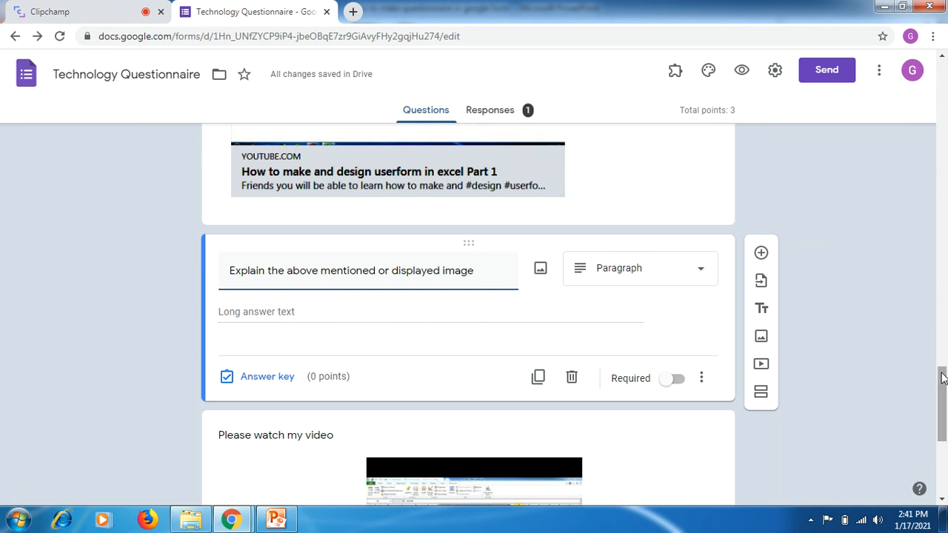
- Examine the video search option offered for adding a video to the form, and close without adding one
drag(943, 380, 943, 416)
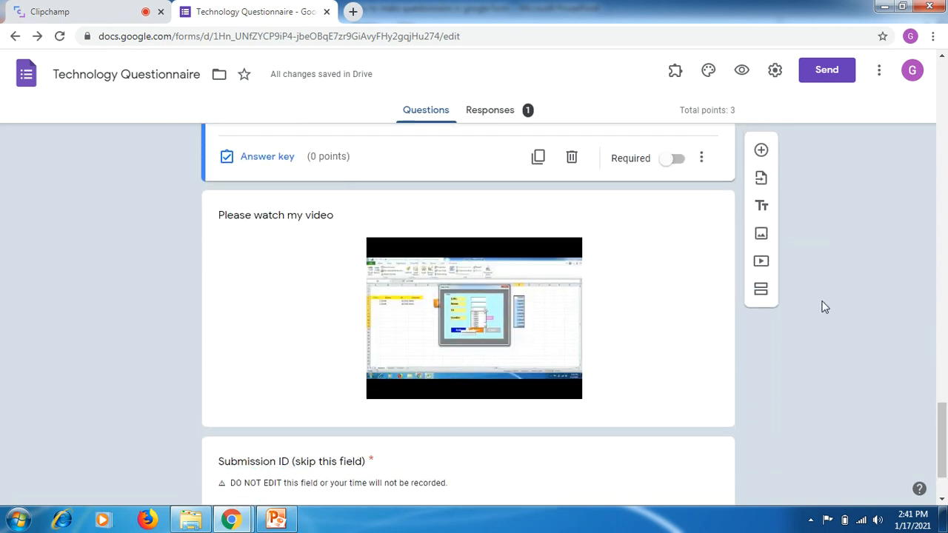
click(762, 262)
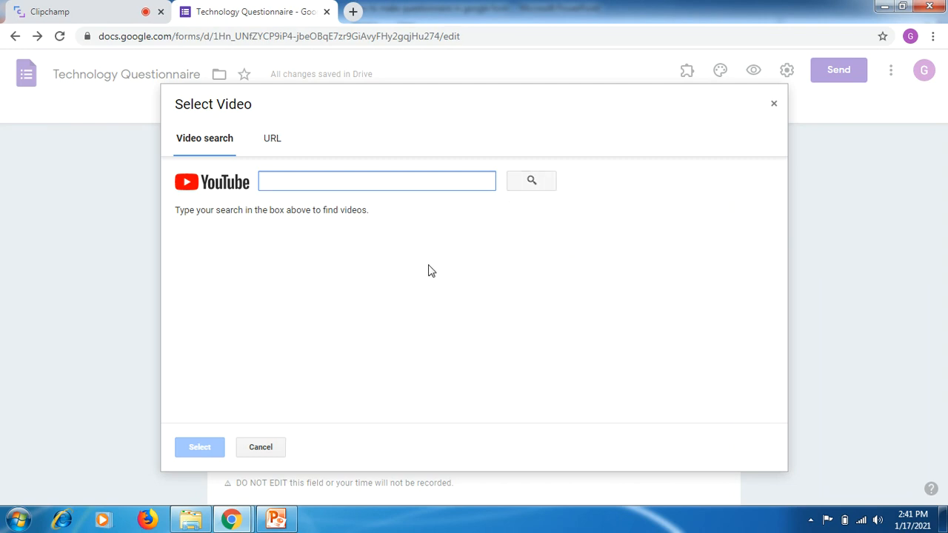
click(429, 243)
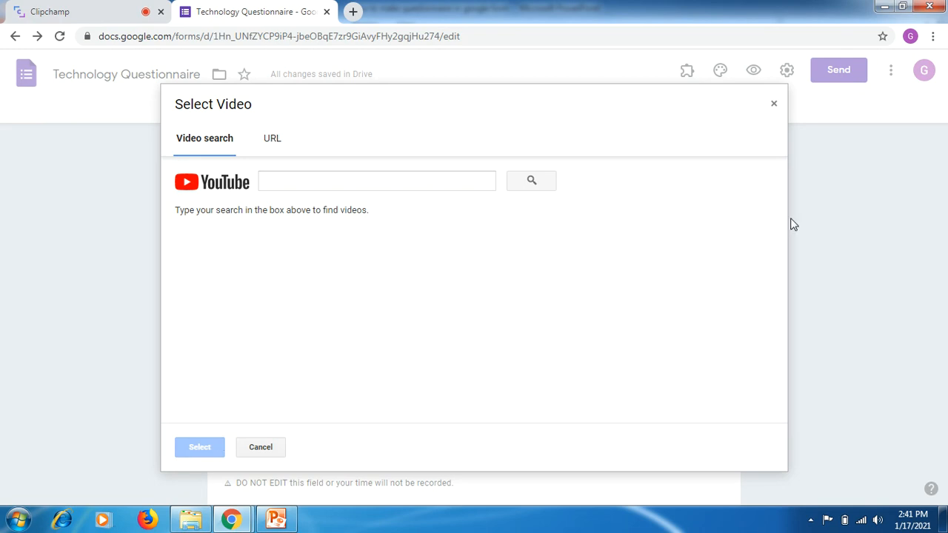
click(774, 104)
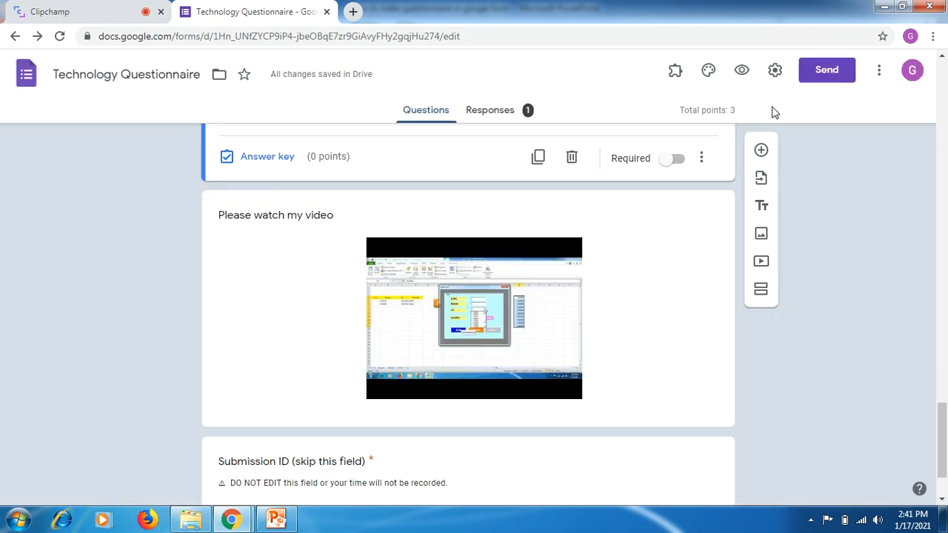
- Open the "Please watch my video" item to examine its title and embedded video
click(475, 327)
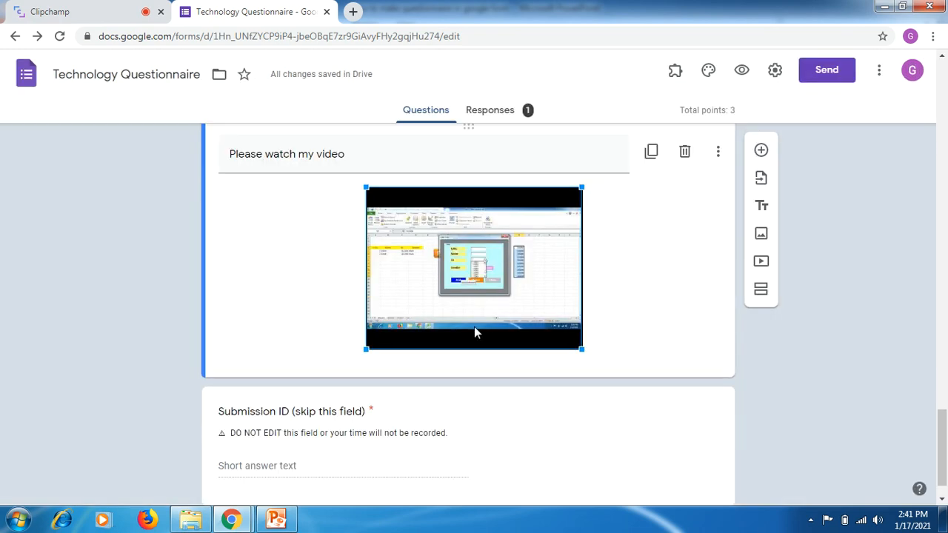
click(806, 389)
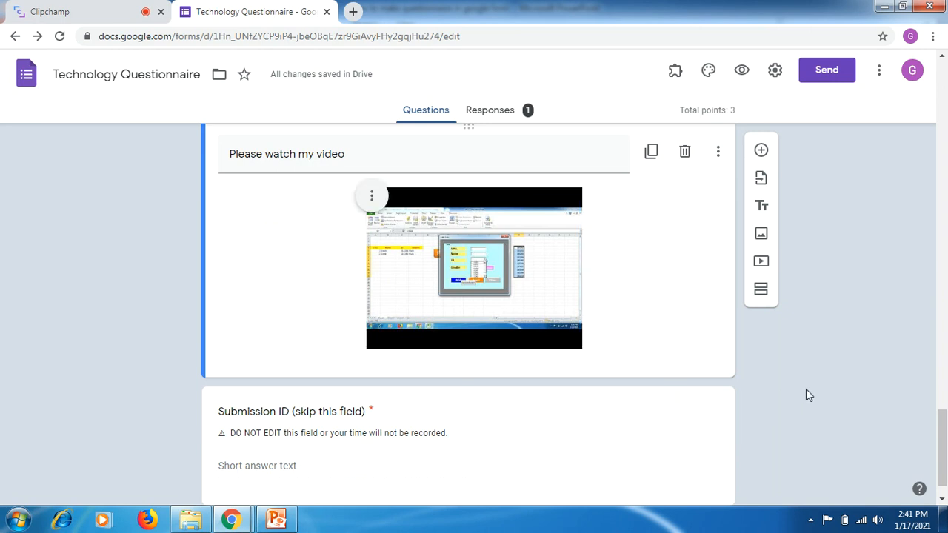
mouse_move(943, 432)
mouse_down()
mouse_move(942, 441)
mouse_move(944, 421)
mouse_up()
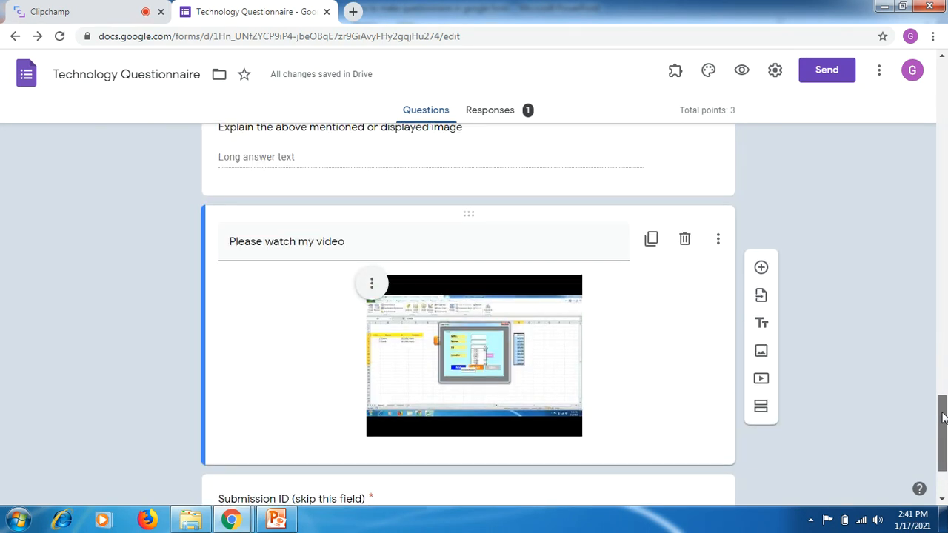
- Switch to YouTube in a new browser tab and open the Explore channel's "Download Free PPT Infographics" video in a separate tab
click(353, 11)
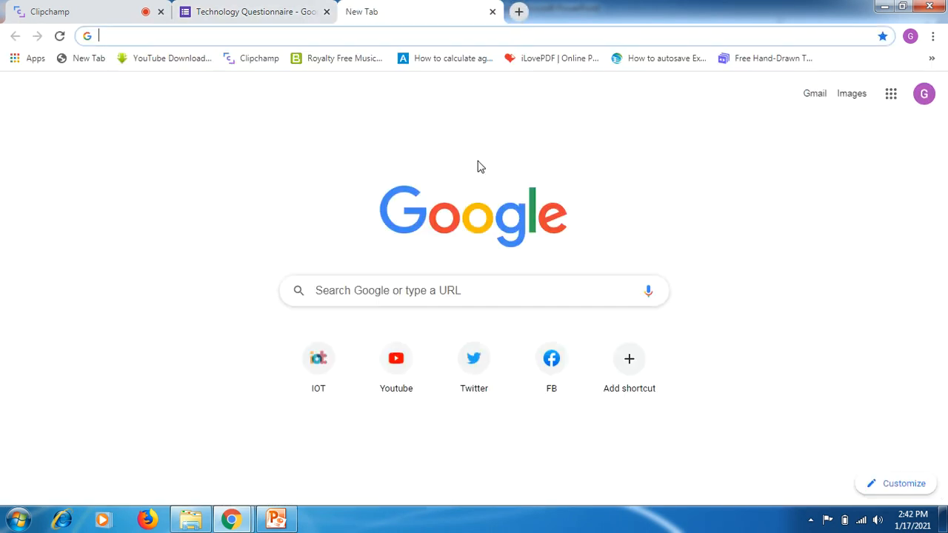
click(393, 376)
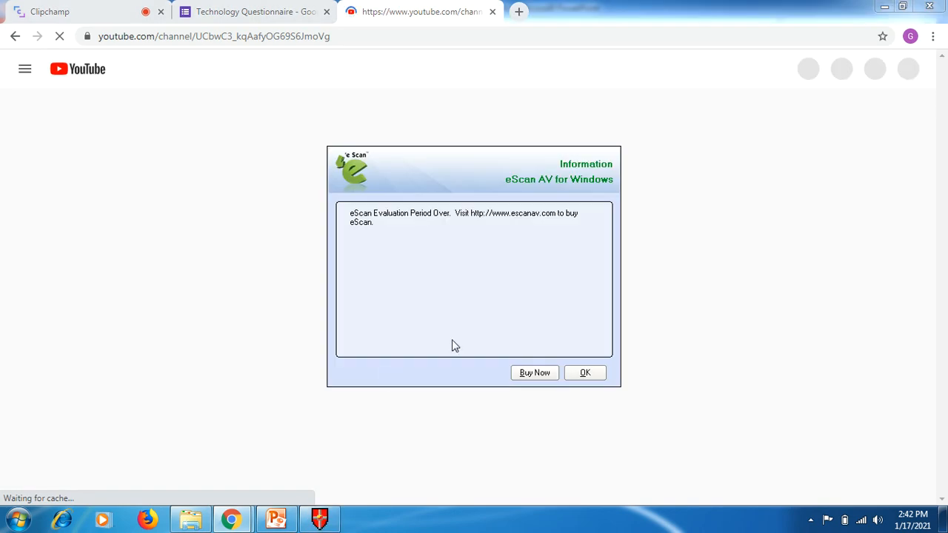
click(585, 374)
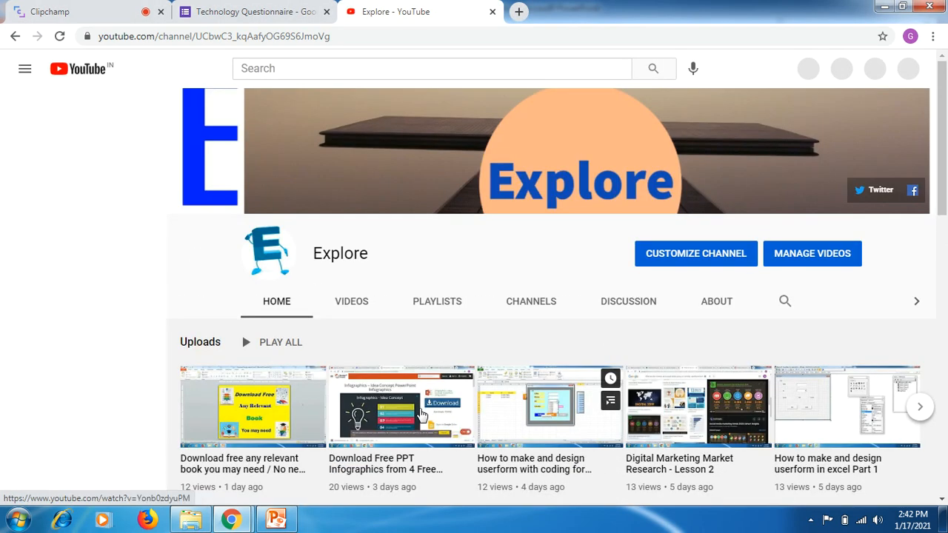
right_click(380, 413)
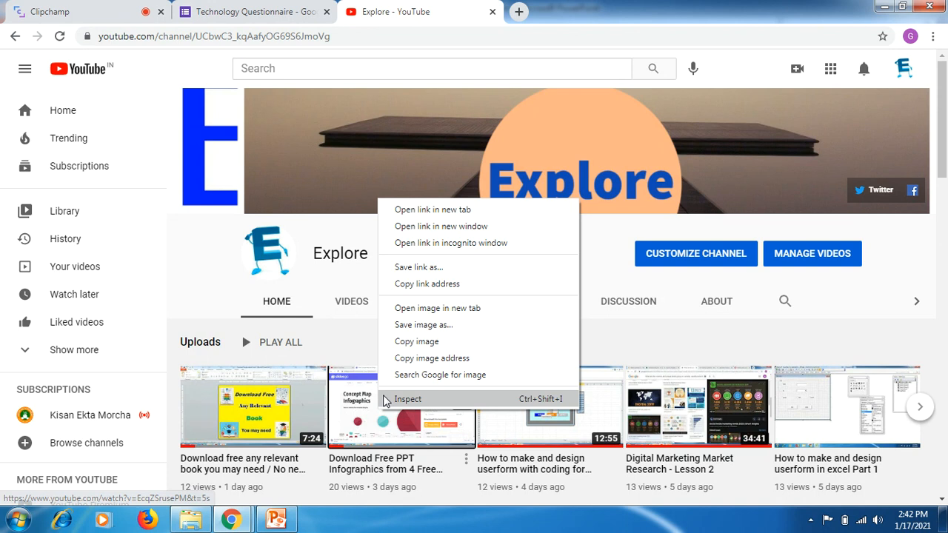
click(439, 212)
click(545, 18)
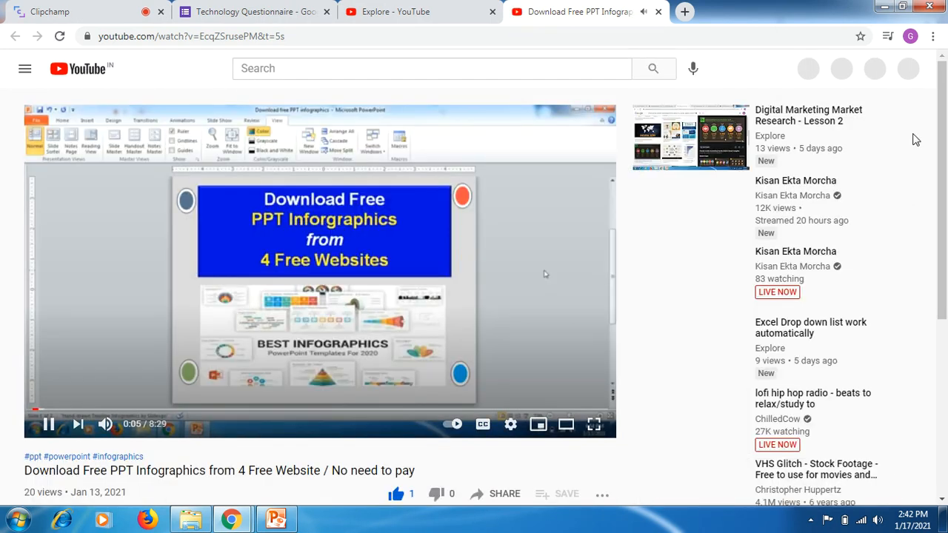
- Copy the share link of the "Download Free PPT Infographics from 4 Free Website" video, and close the sharing options
click(297, 323)
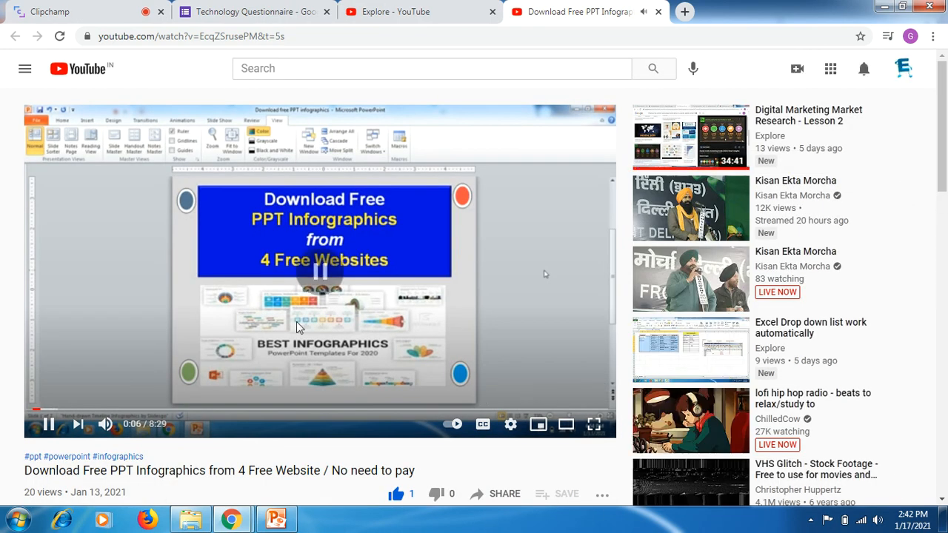
click(474, 496)
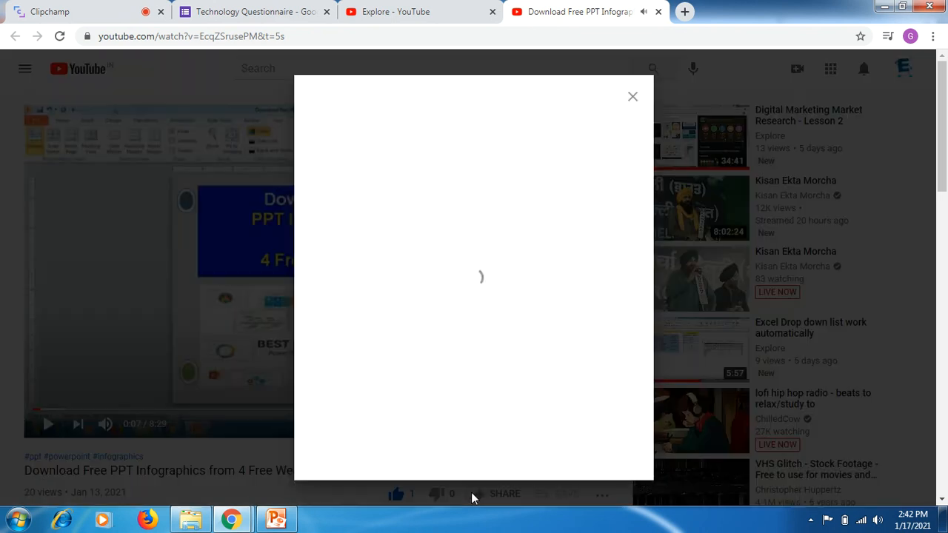
click(604, 311)
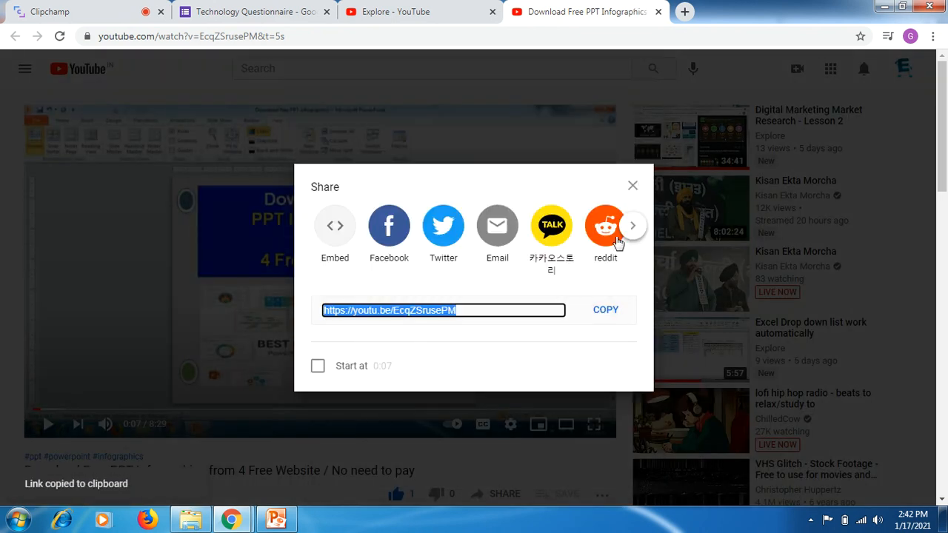
click(633, 186)
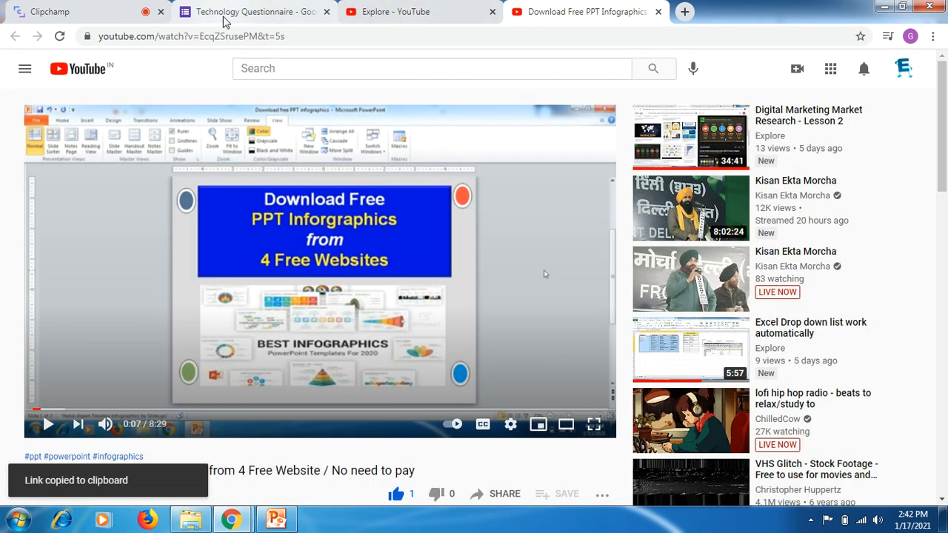
- Return to the Technology Questionnaire, add the YouTube video found with the copied link below "Please watch my video", and centre-align it
click(100, 13)
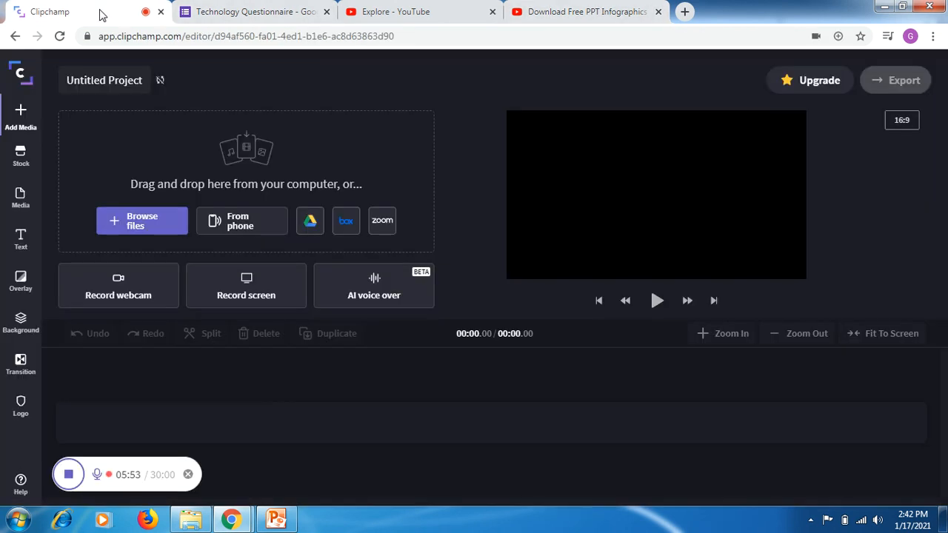
click(251, 11)
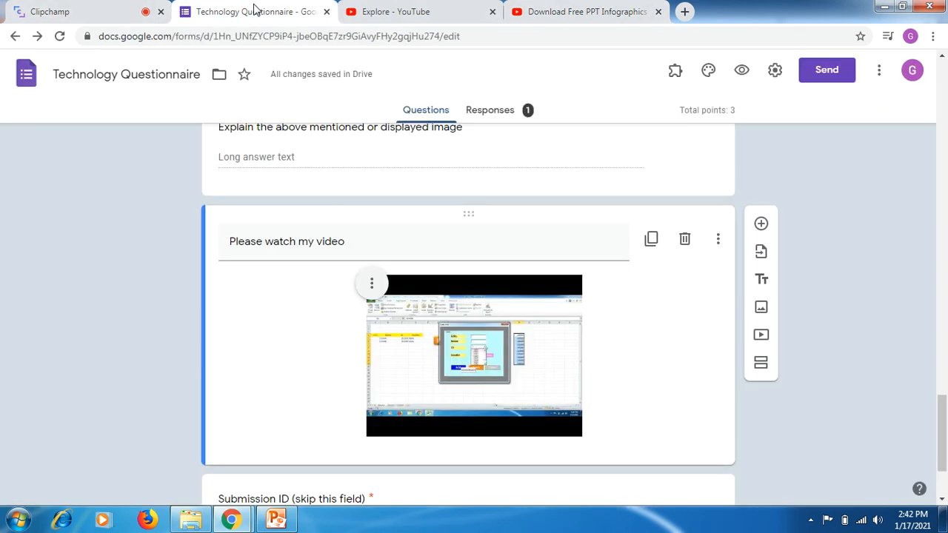
click(761, 335)
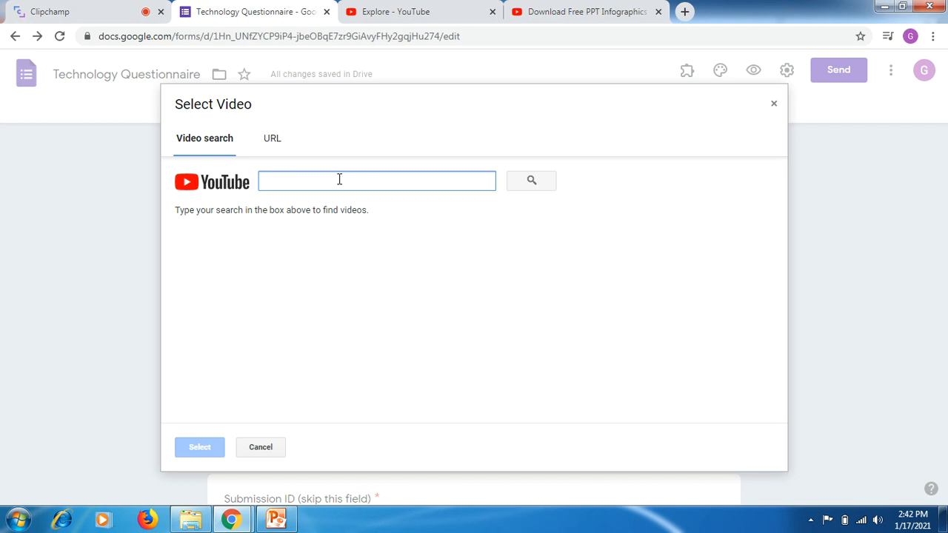
key(ctrl+v)
click(530, 181)
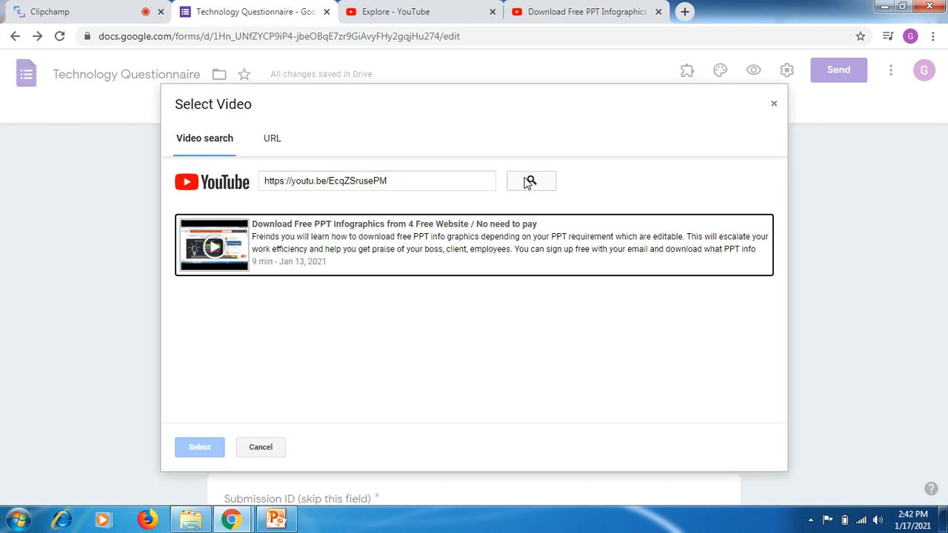
click(390, 258)
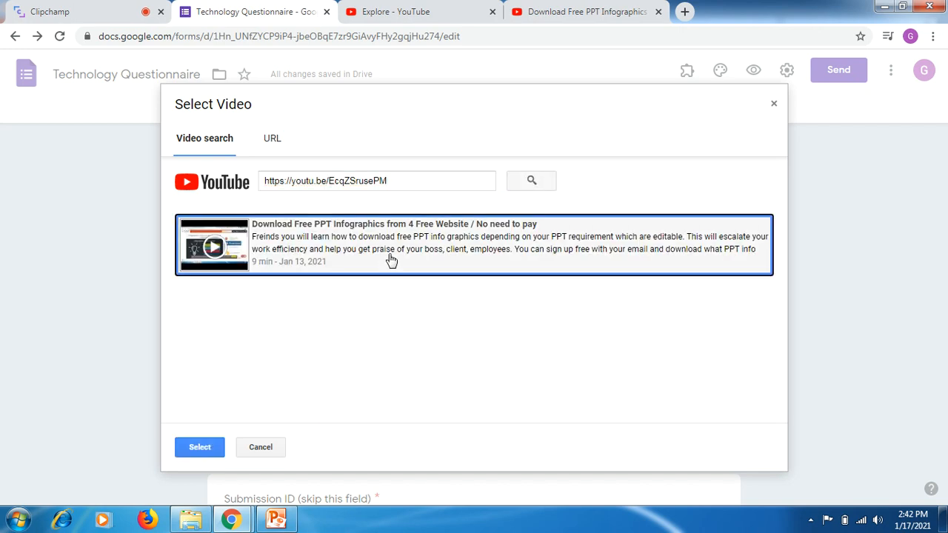
click(199, 448)
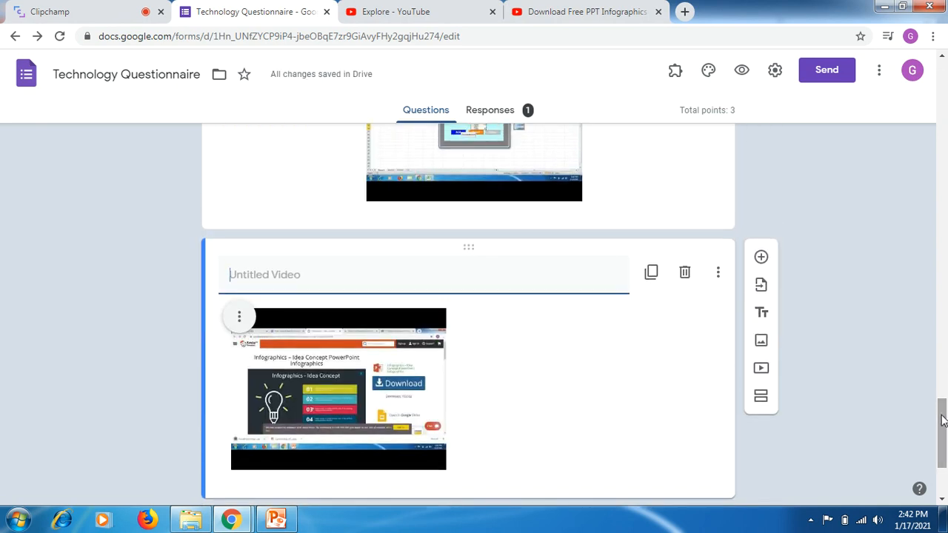
click(237, 315)
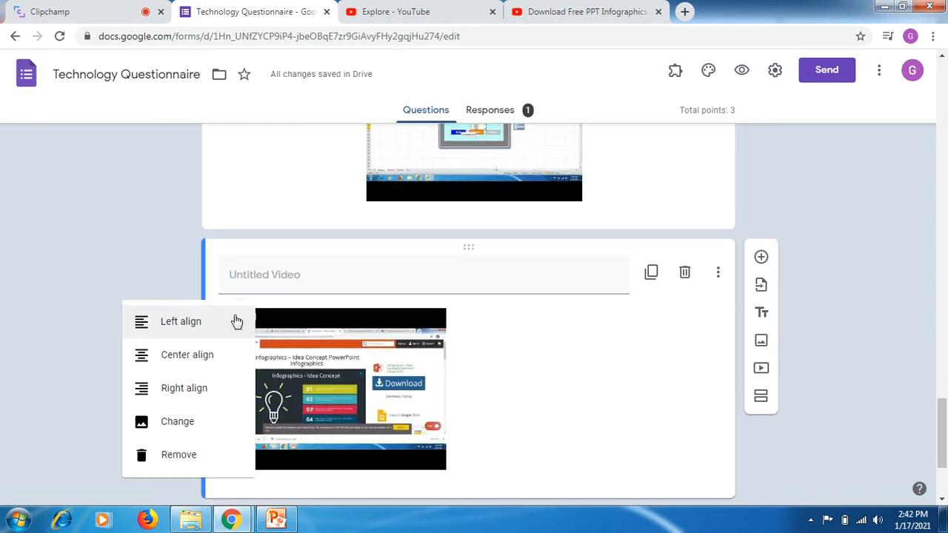
click(193, 358)
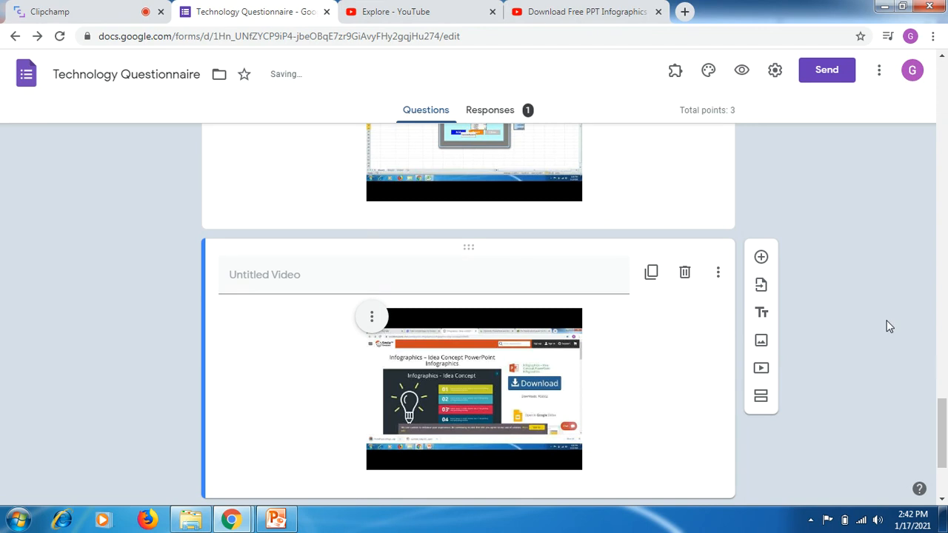
- Preview the questionnaire as a respondent, and close the preview
drag(943, 436, 932, 122)
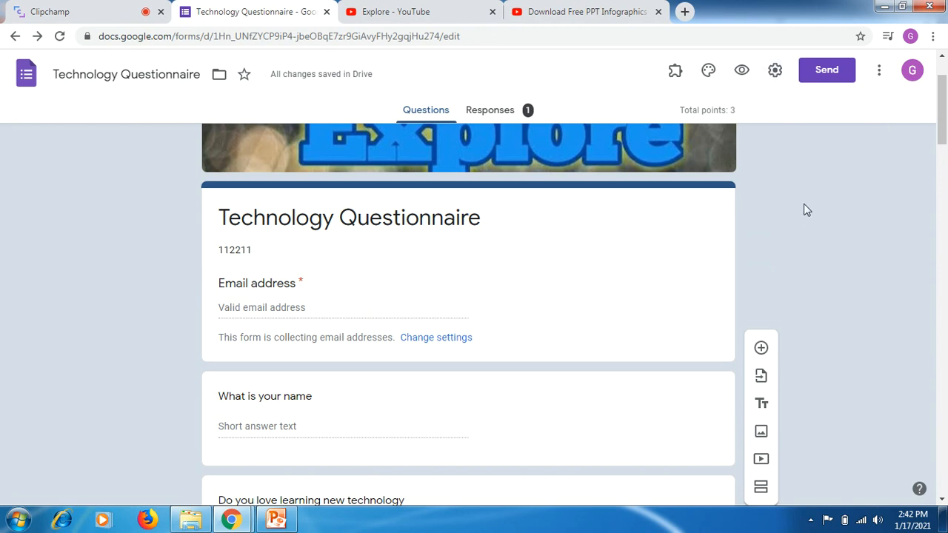
click(743, 72)
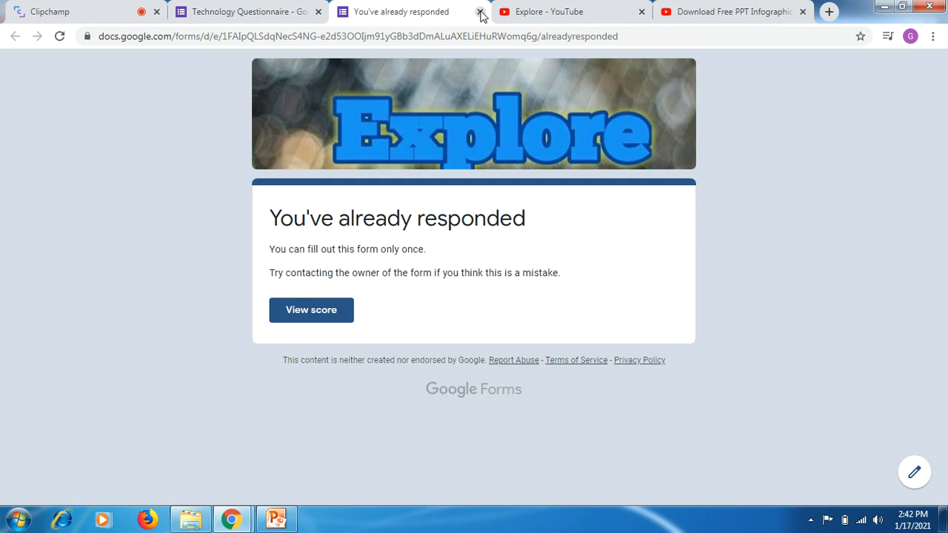
click(481, 12)
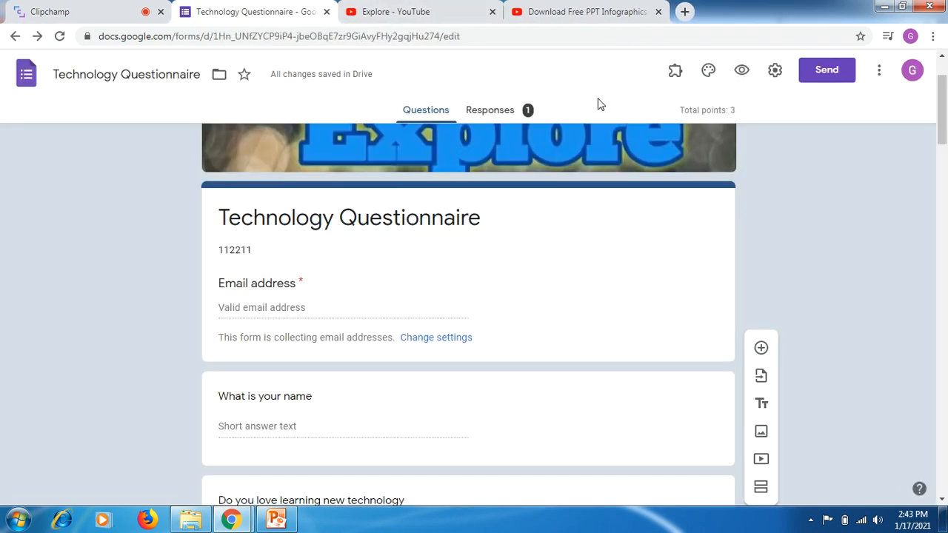
- Examine the summary of responses collected by the Technology Questionnaire
drag(945, 108, 939, 88)
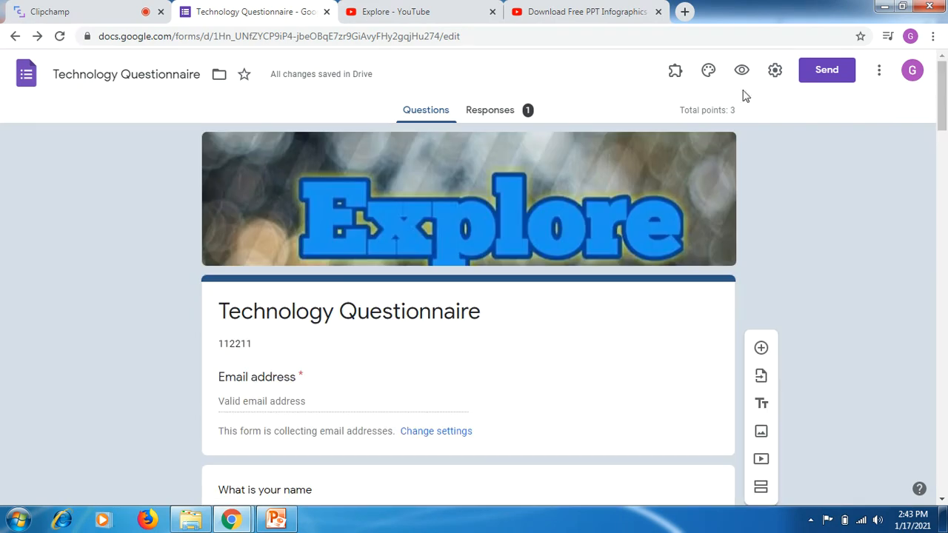
click(485, 116)
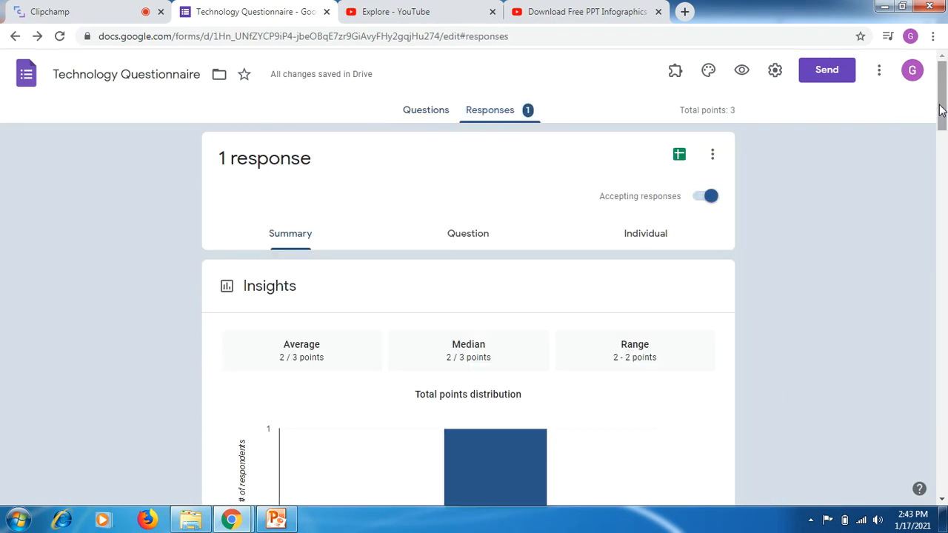
mouse_move(941, 110)
mouse_down()
mouse_move(942, 323)
mouse_move(927, 366)
mouse_move(924, 461)
mouse_move(946, 97)
mouse_up()
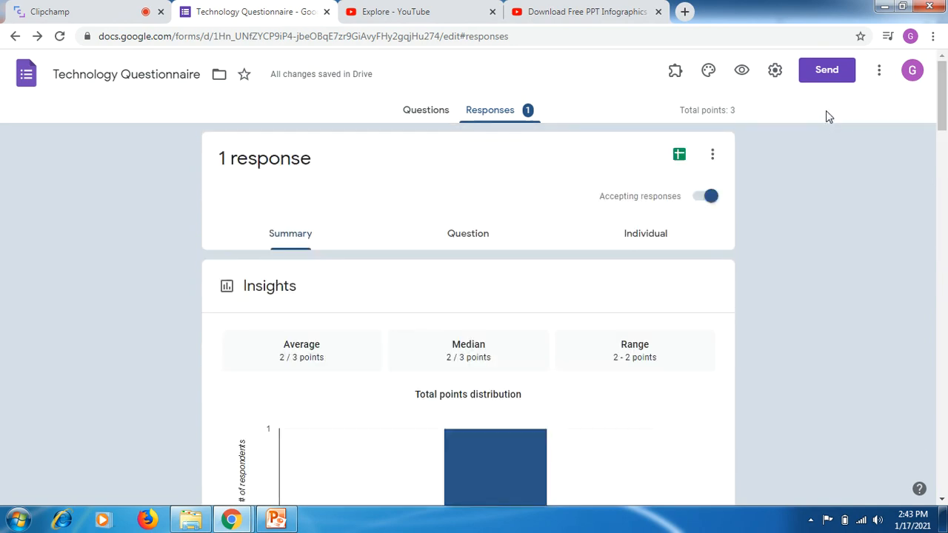
- Check the form's email sending option, then generate a shortened URL for sharing the form and copy it
click(826, 73)
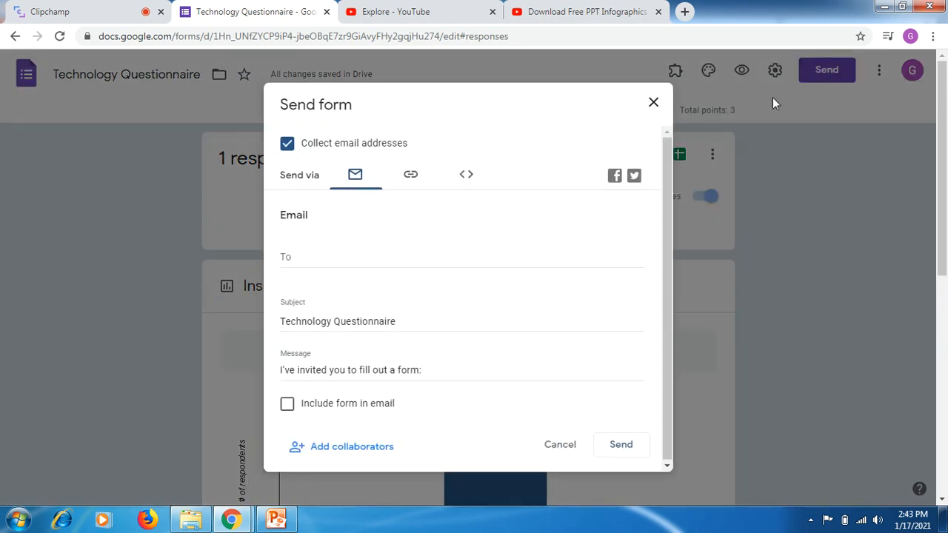
click(305, 257)
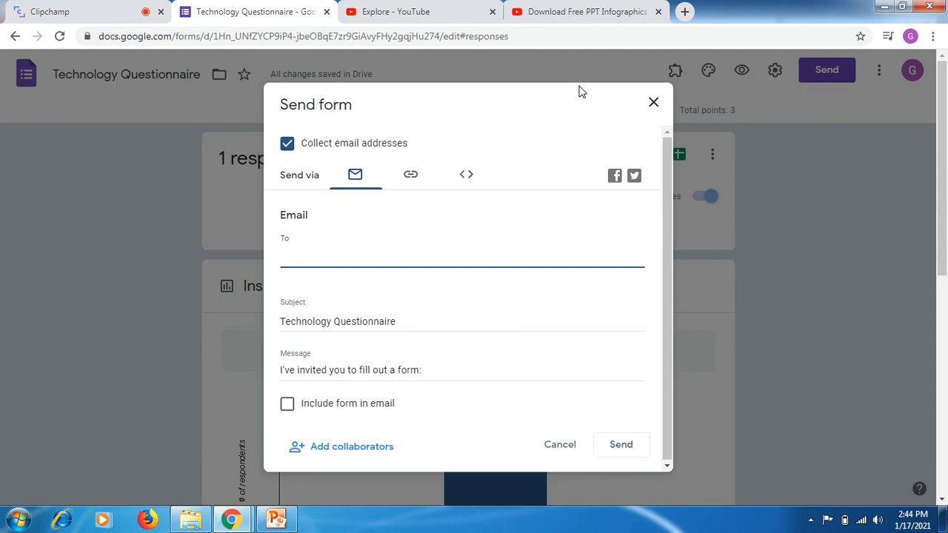
click(411, 175)
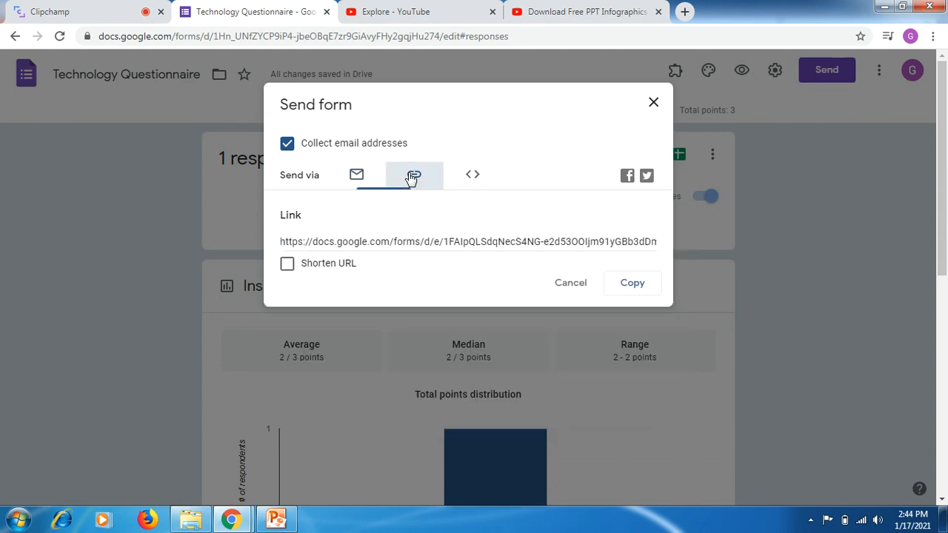
click(287, 264)
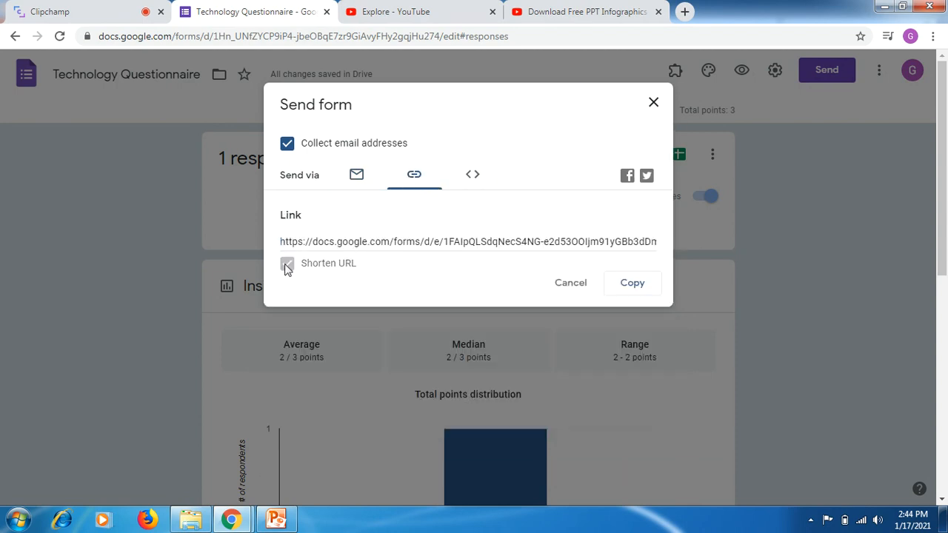
click(635, 282)
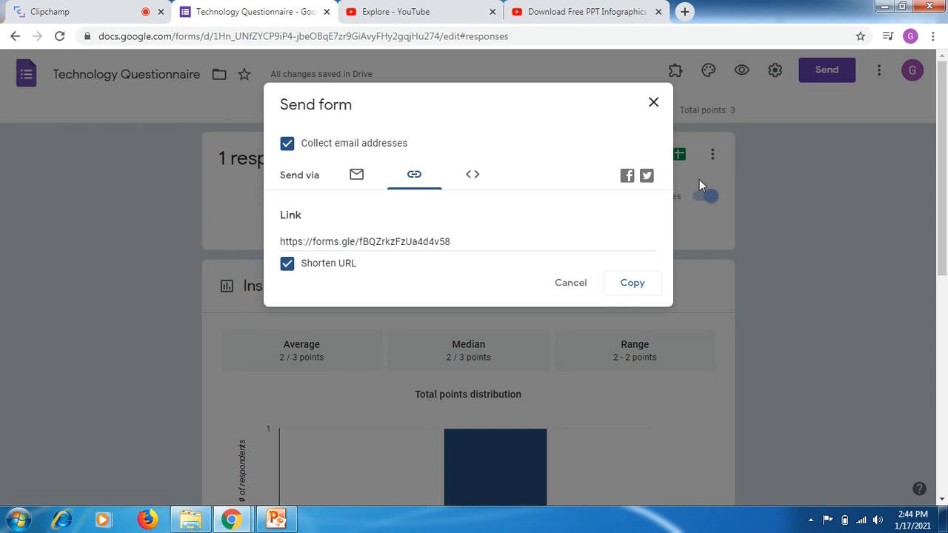
- Share the Technology Questionnaire on Twitter, close the two YouTube pages, and post the prepared tweet containing the form link
click(647, 177)
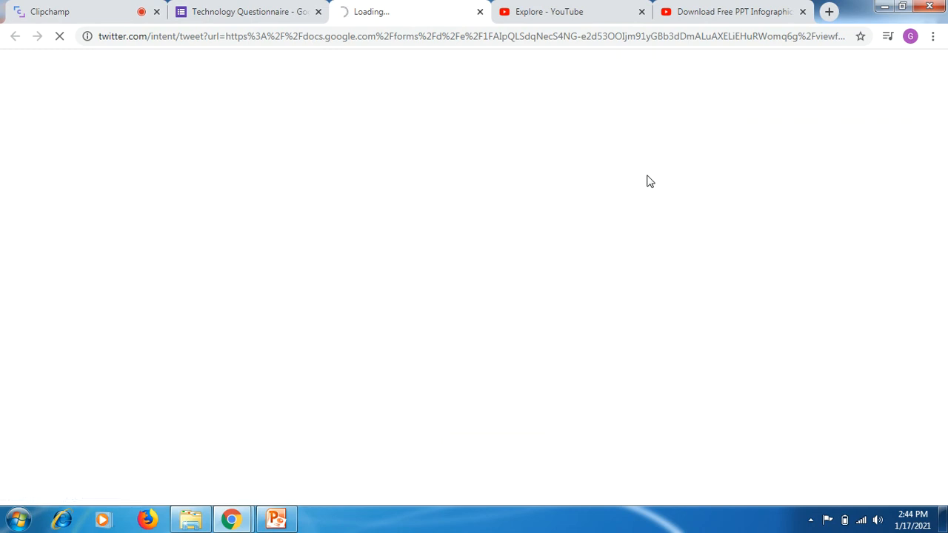
click(642, 12)
click(641, 12)
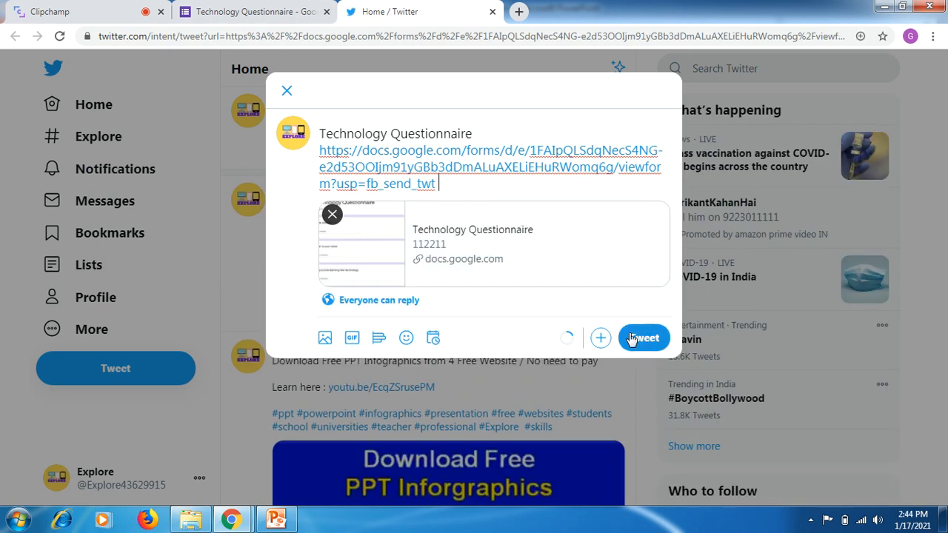
click(631, 337)
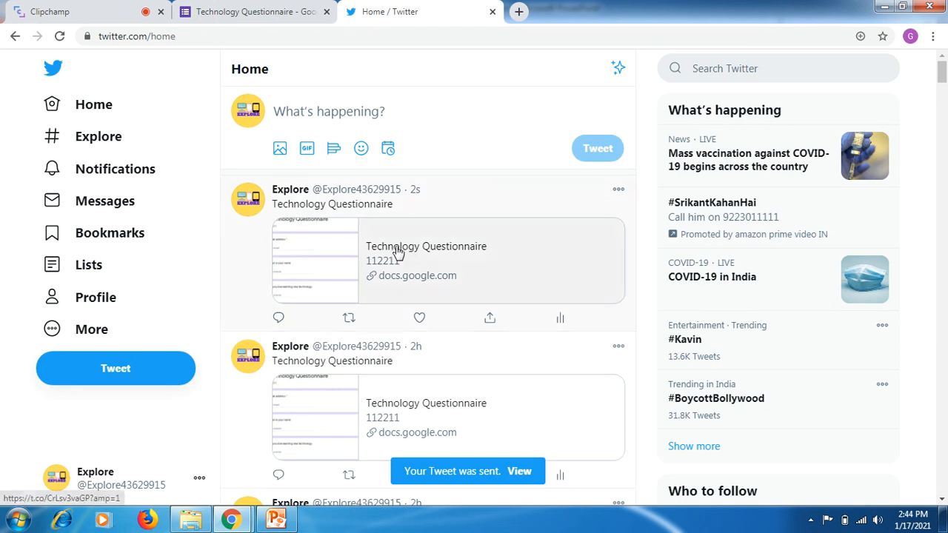
- Test the form link in the newly posted tweet, then return to the questionnaire and close its sending options
click(390, 251)
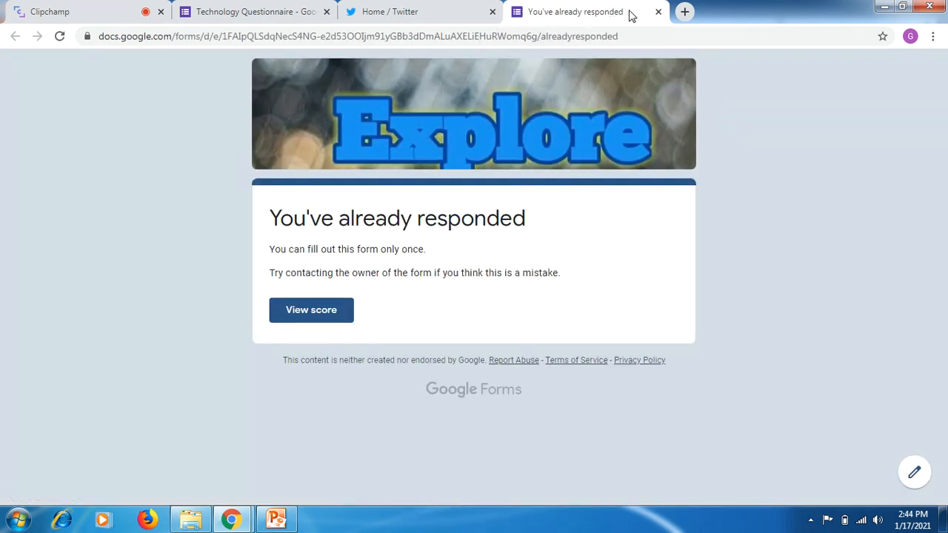
click(658, 13)
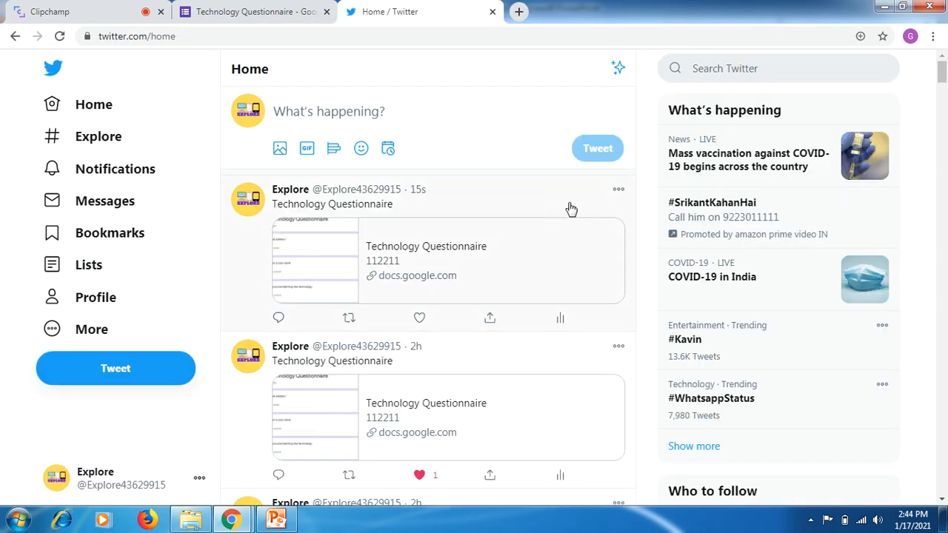
click(620, 192)
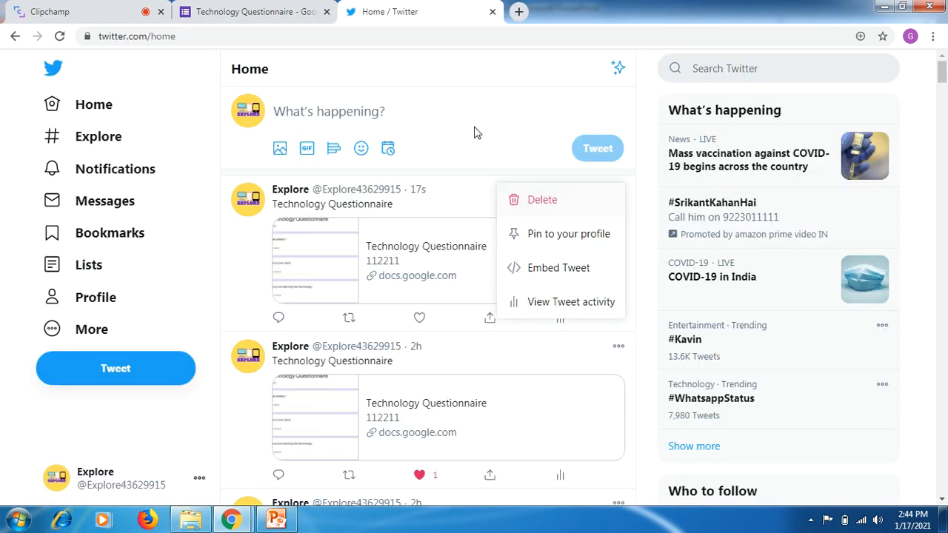
click(250, 17)
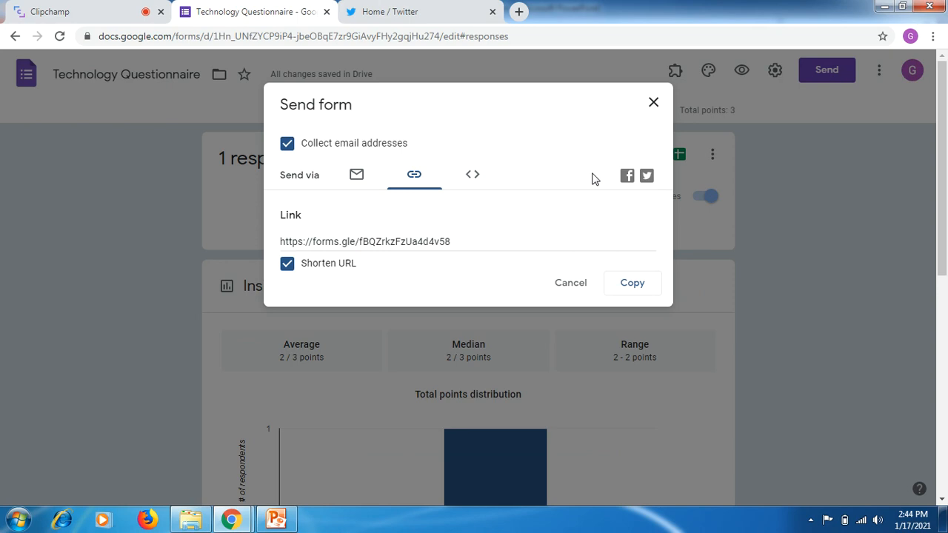
click(654, 105)
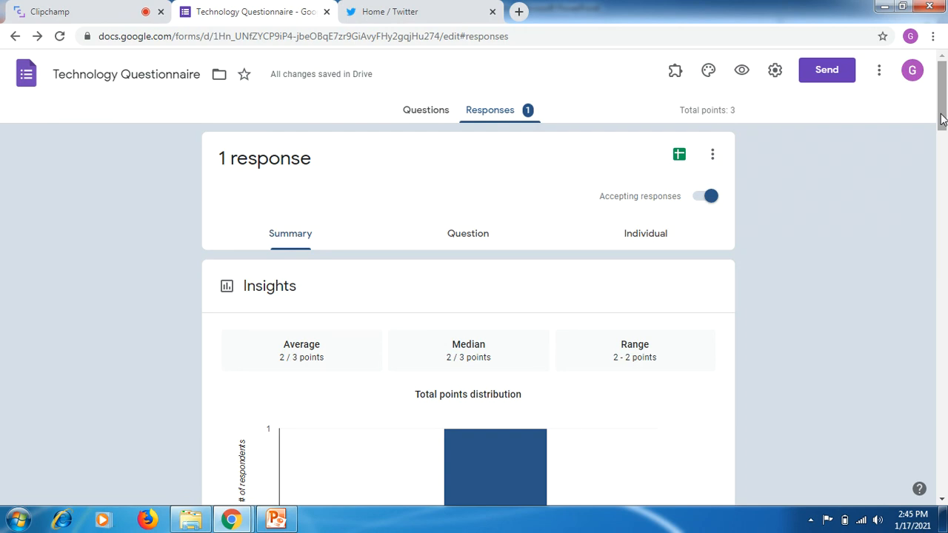
- Create a new spreadsheet for the questionnaire's responses, keeping the suggested name, and view the collected answers
click(679, 157)
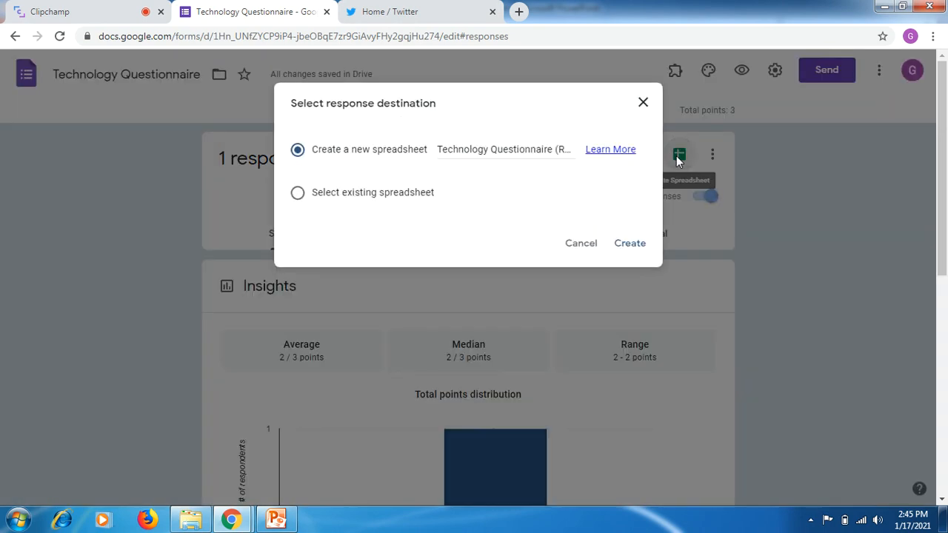
click(621, 246)
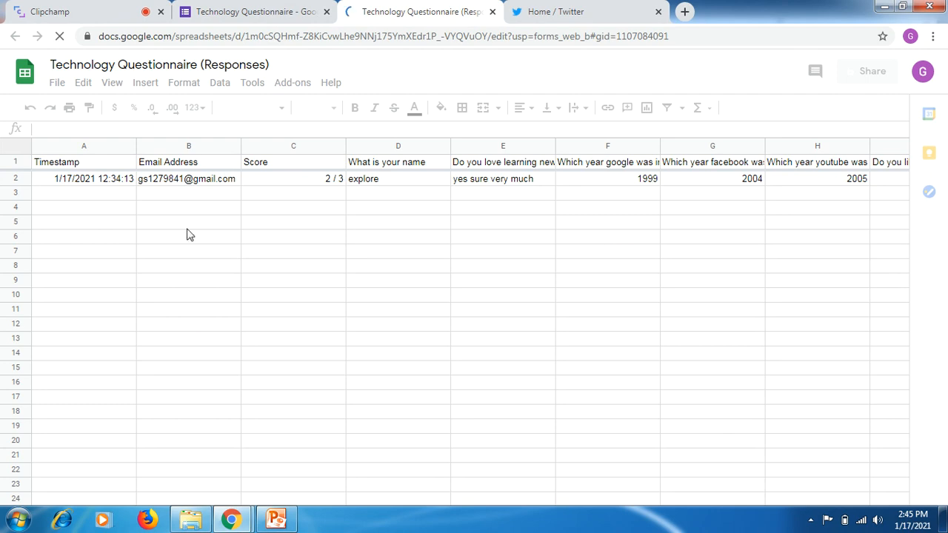
click(89, 195)
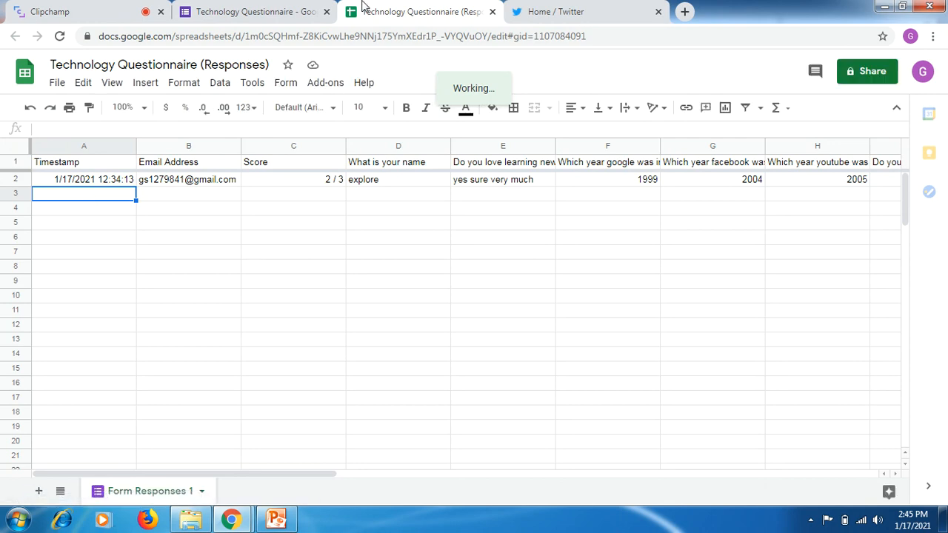
- Return to the Technology Questionnaire and move it into a new folder named "Untitled folder" inside the Question folder
click(266, 15)
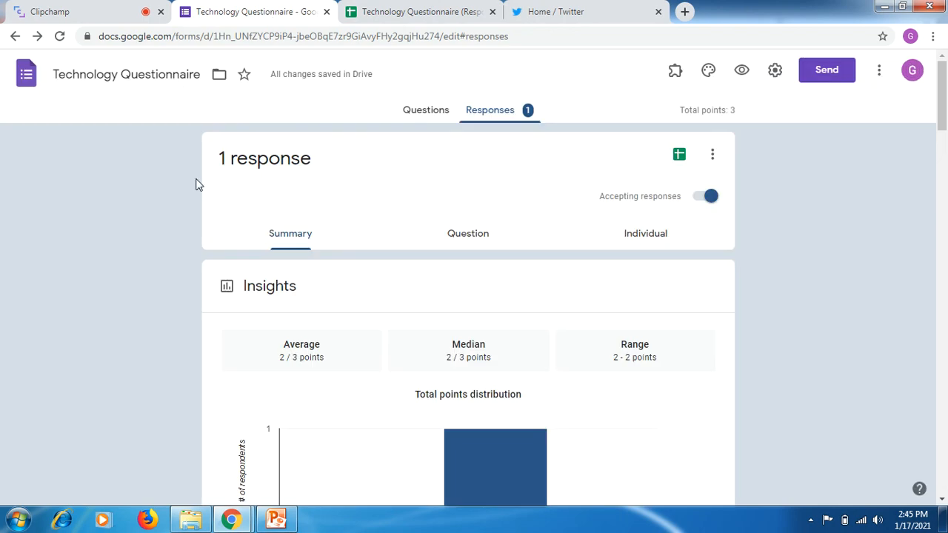
click(219, 75)
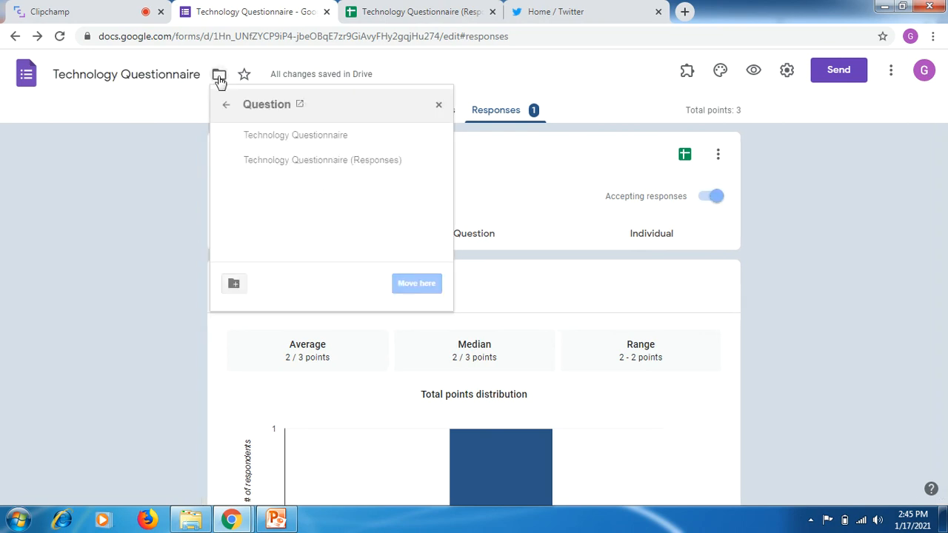
click(235, 285)
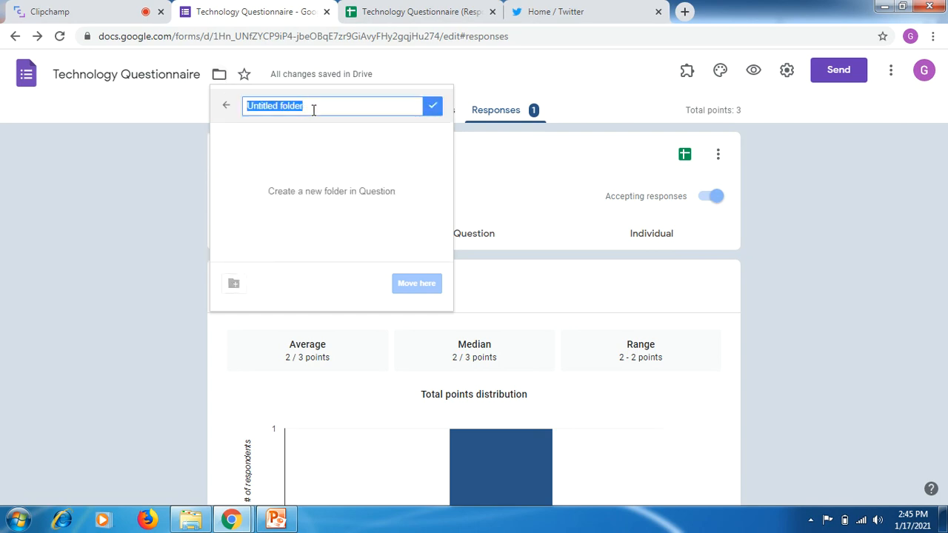
click(437, 109)
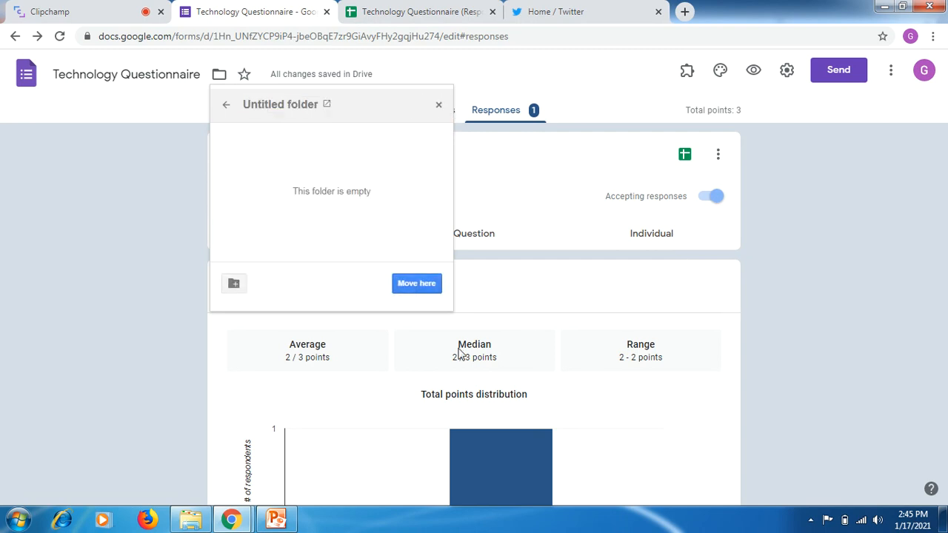
click(416, 285)
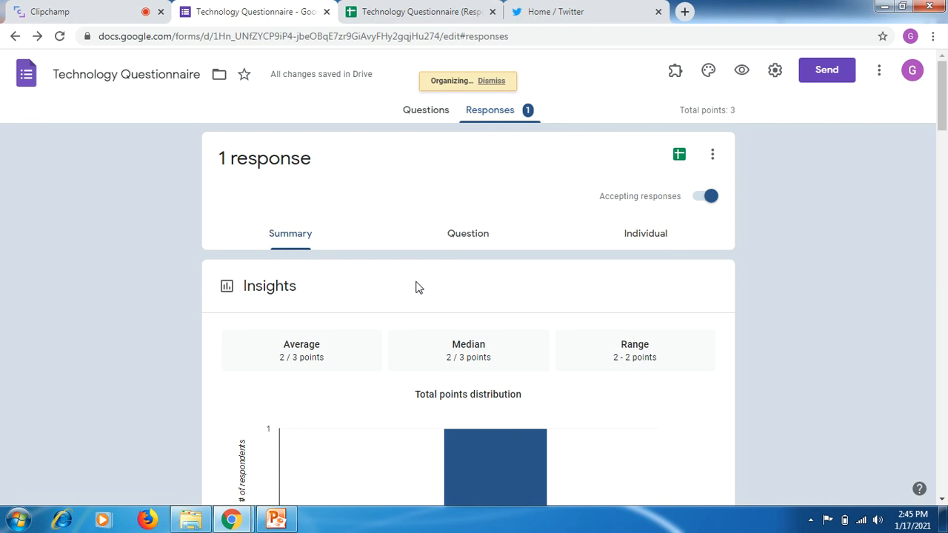
- Open Google Drive in a new browser page and look inside the Question folder
click(685, 11)
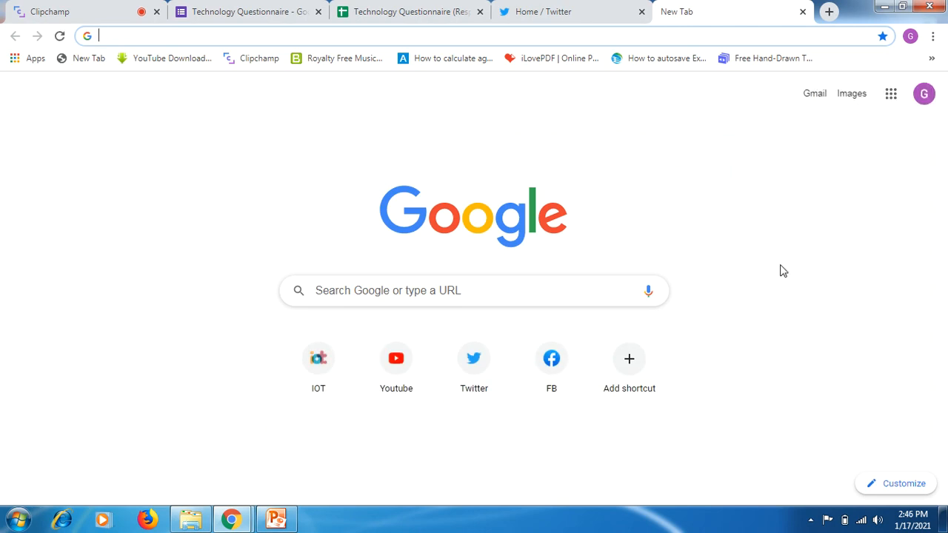
click(890, 94)
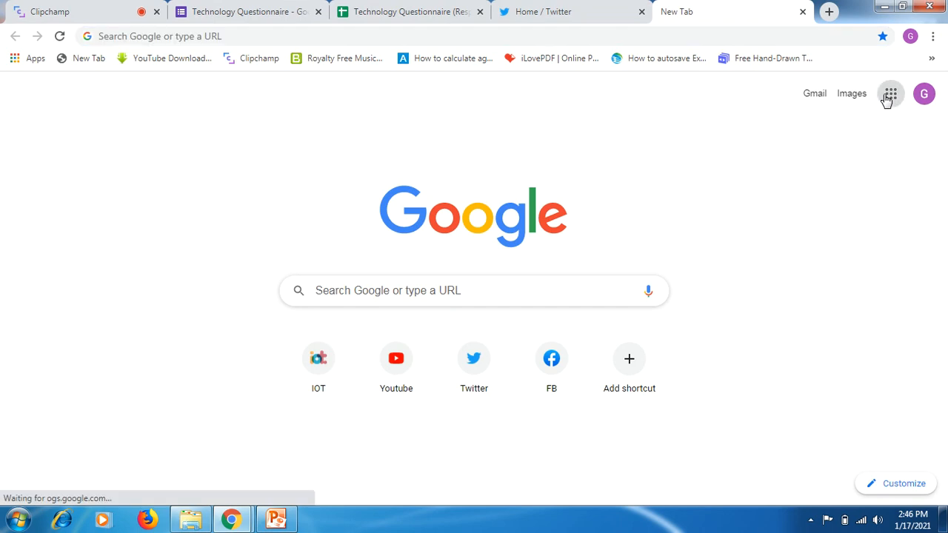
click(835, 351)
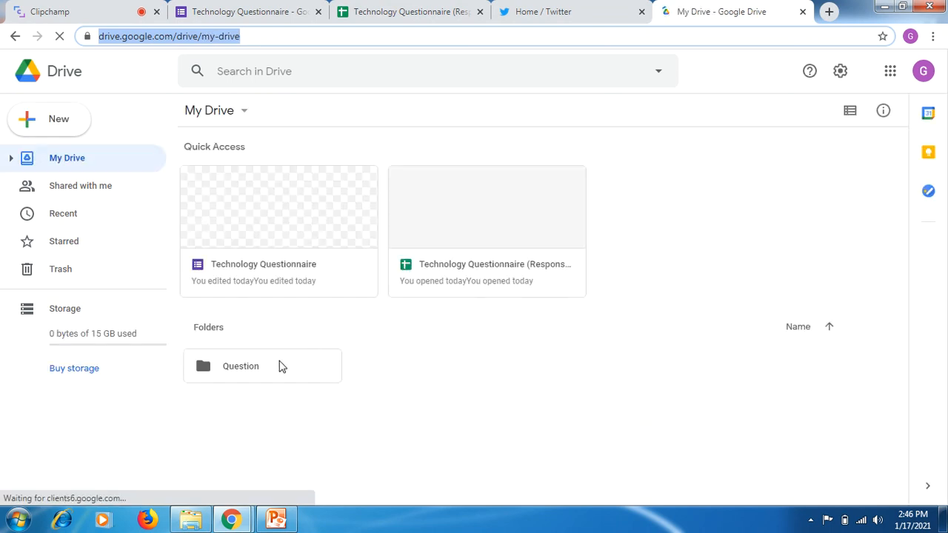
click(279, 365)
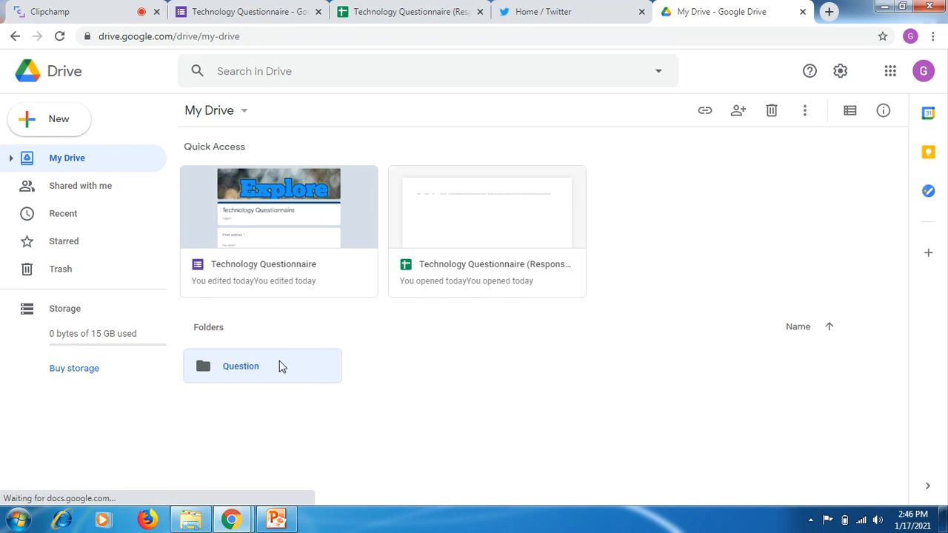
double_click(280, 366)
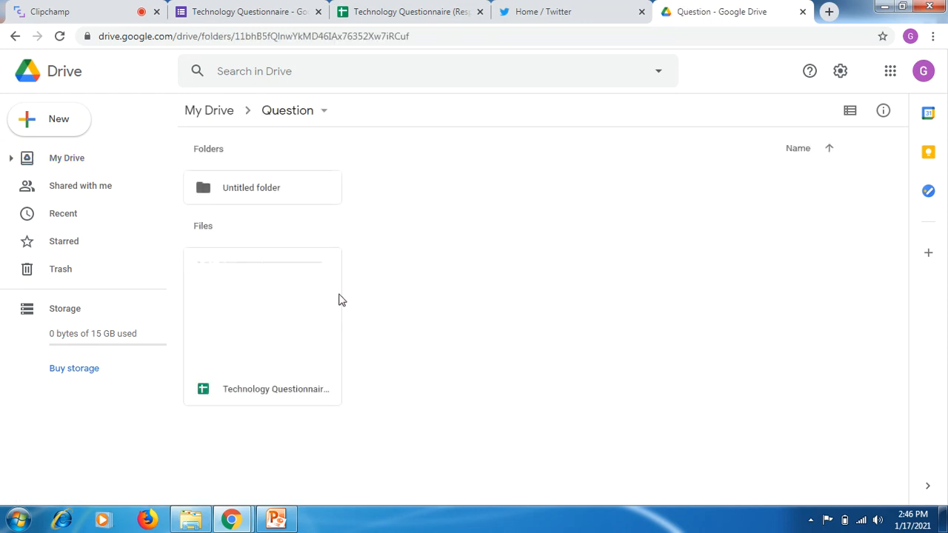
- Close the Twitter and Google Drive pages, keep the browser window maximized, and switch to the PowerPoint presentation
click(642, 12)
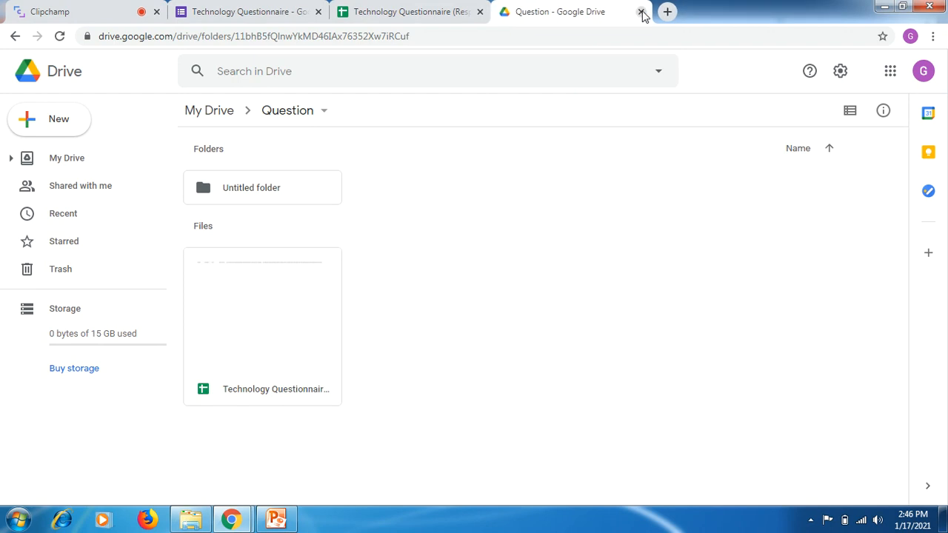
click(641, 12)
click(642, 12)
drag(642, 13, 487, 11)
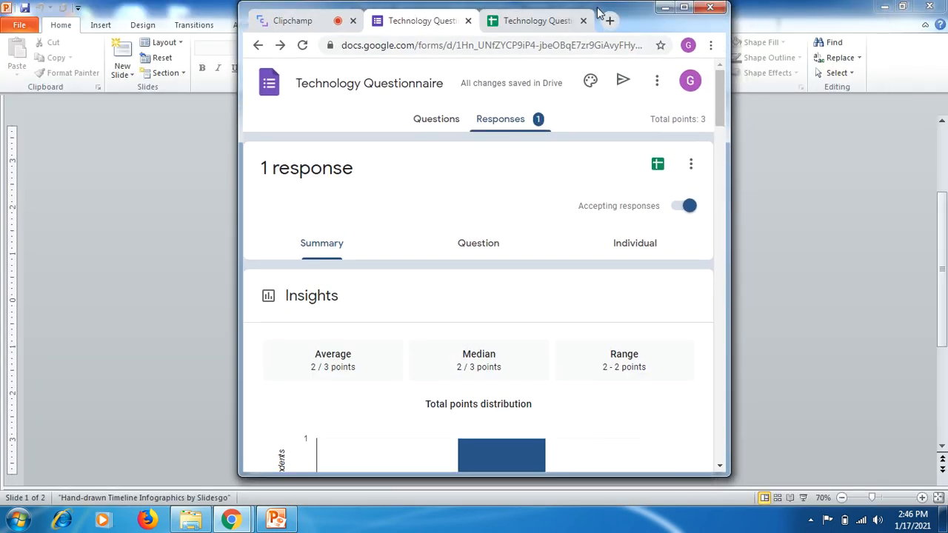
double_click(598, 13)
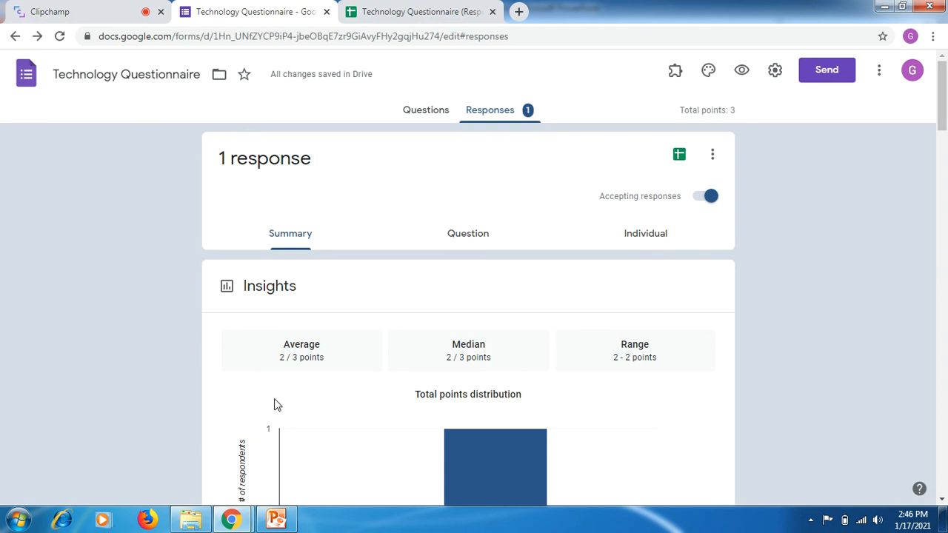
click(276, 520)
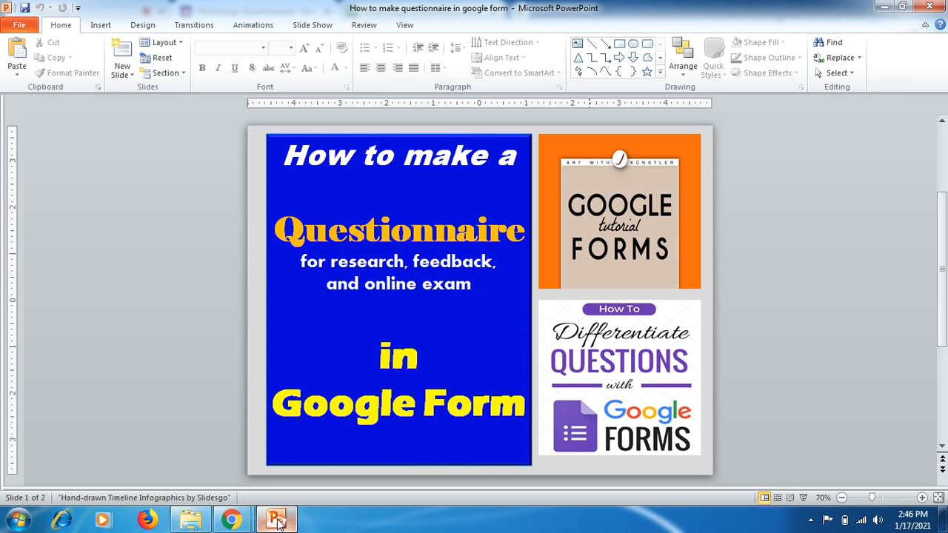